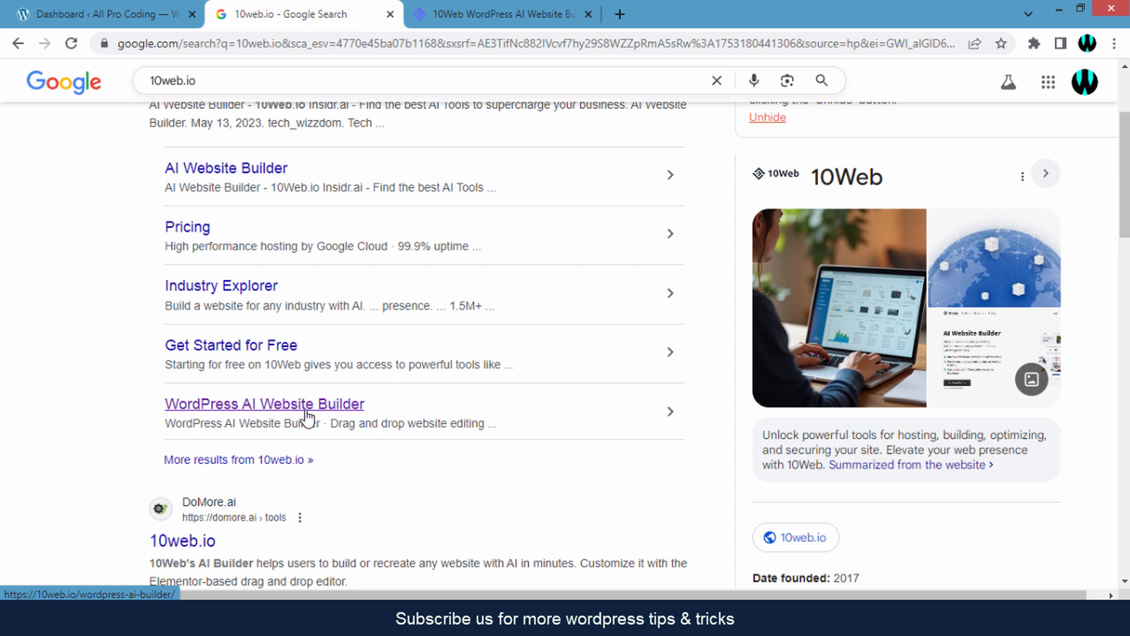
# - Leave the 10web.io search results for the 10Web WordPress AI Website Builder tab
pyautogui.scroll(3, 306, 415)
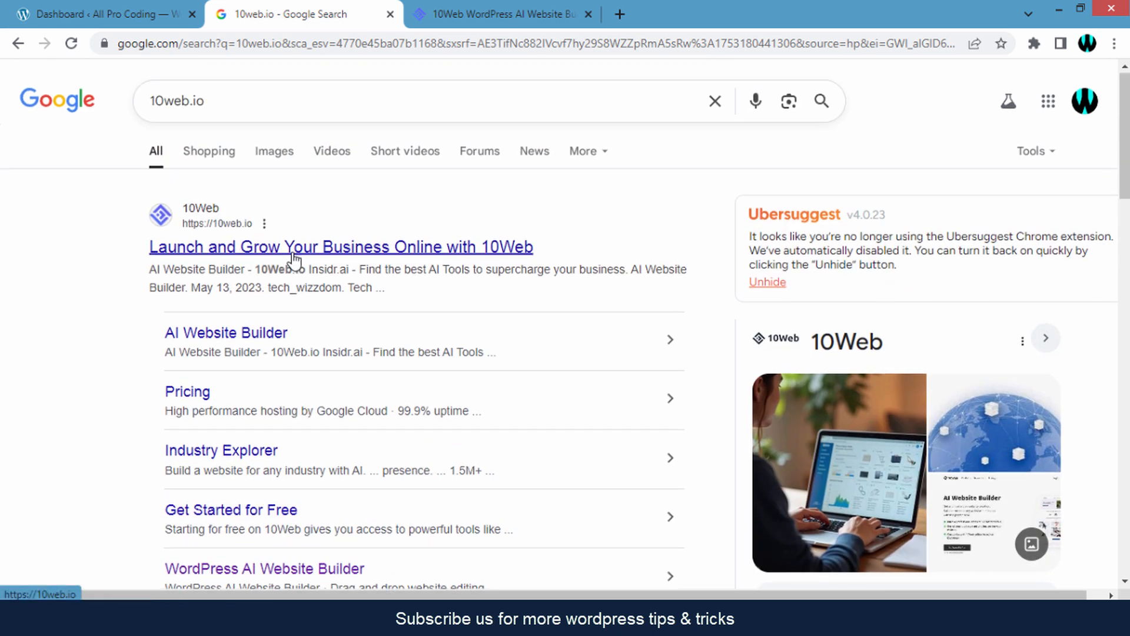
pyautogui.scroll(-3, 293, 262)
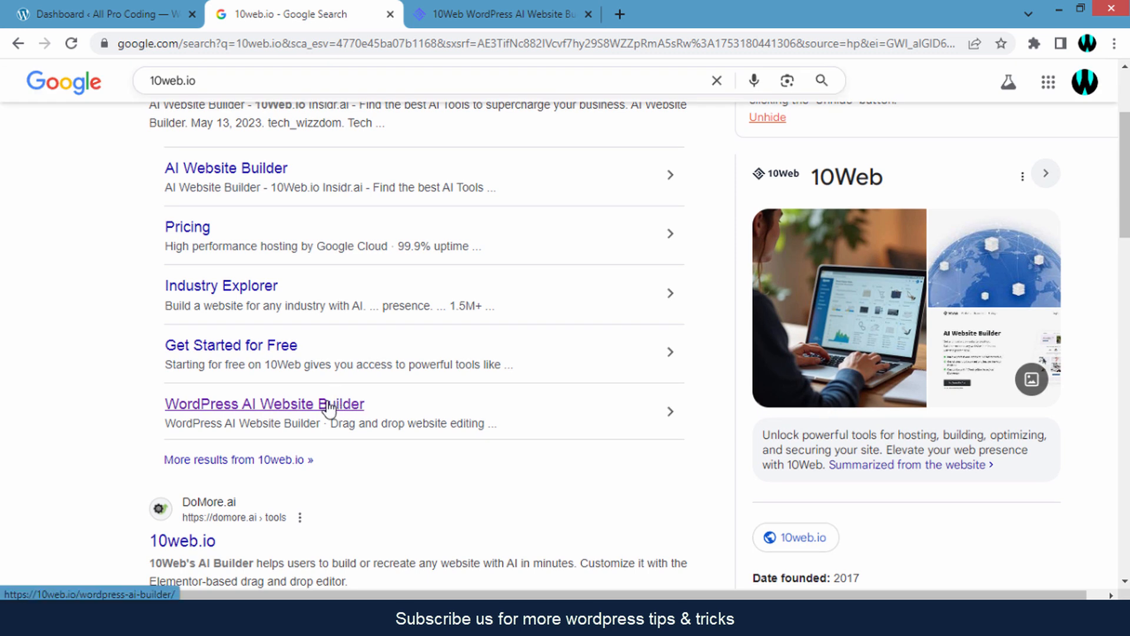
pyautogui.scroll(3, 412, 312)
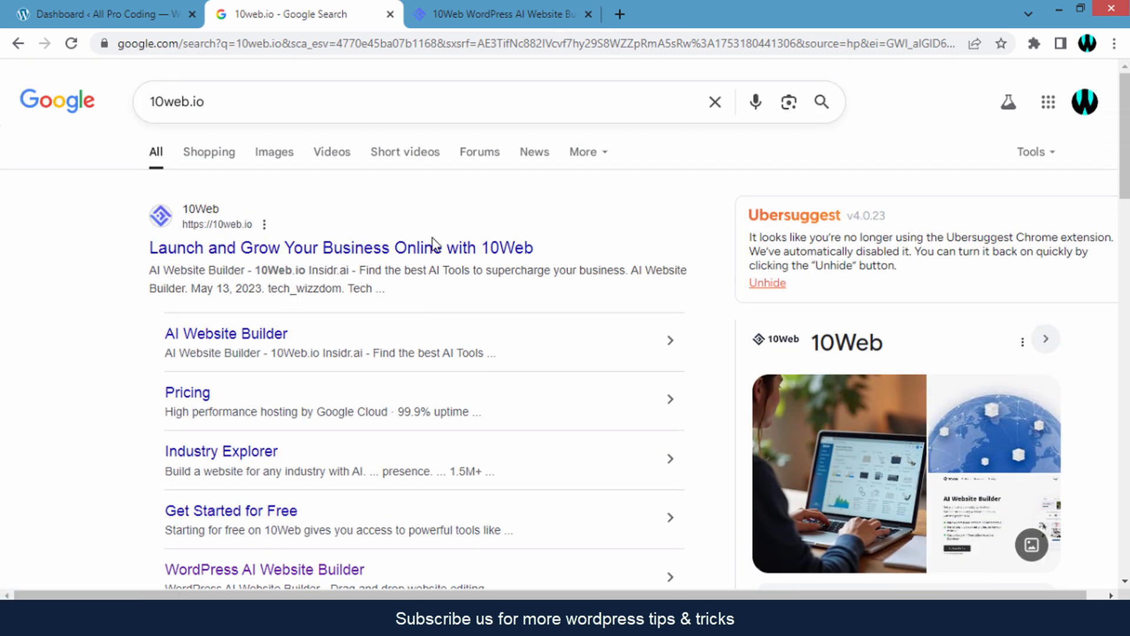
pyautogui.click(443, 10)
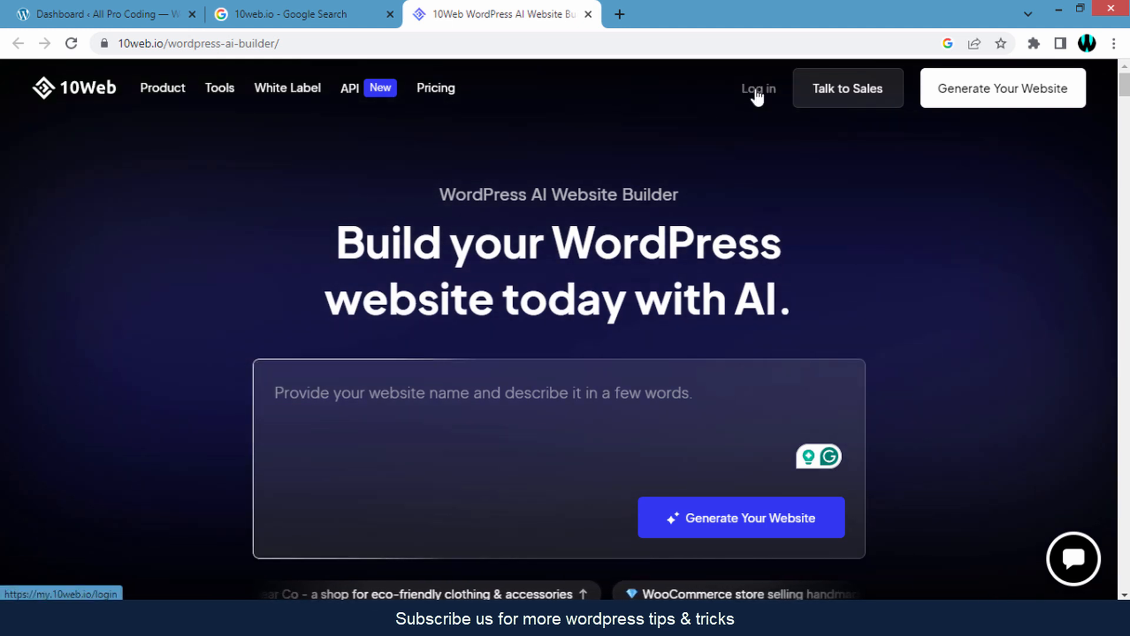
# - Copy the beauty parlor landing page prompt from Notepad into the website description box
pyautogui.scroll(-2, 757, 94)
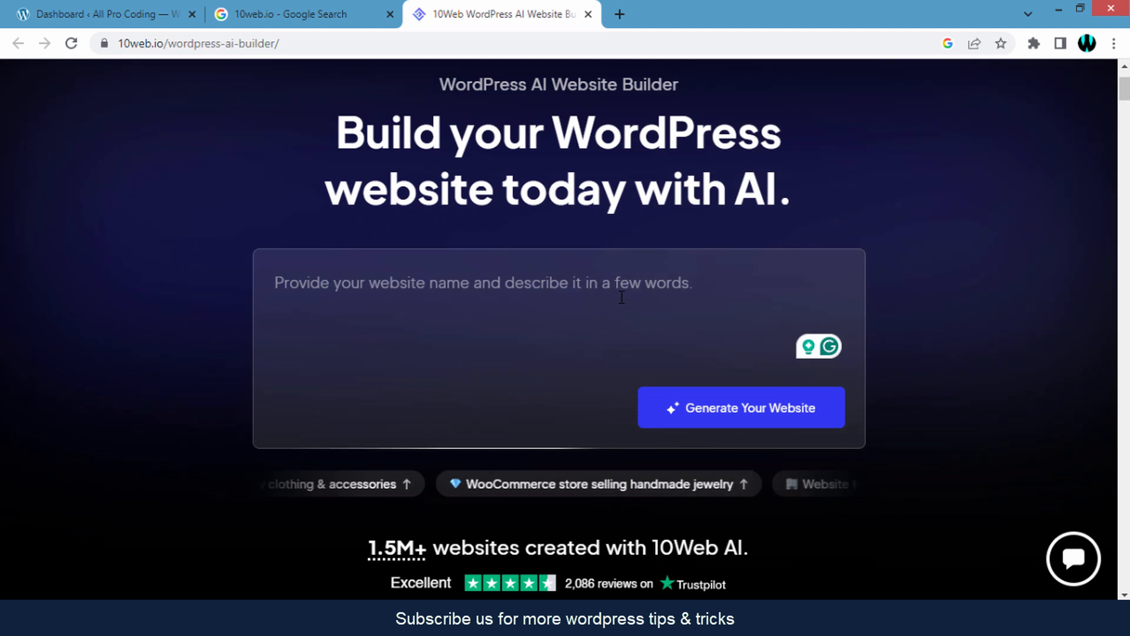
pyautogui.click(534, 285)
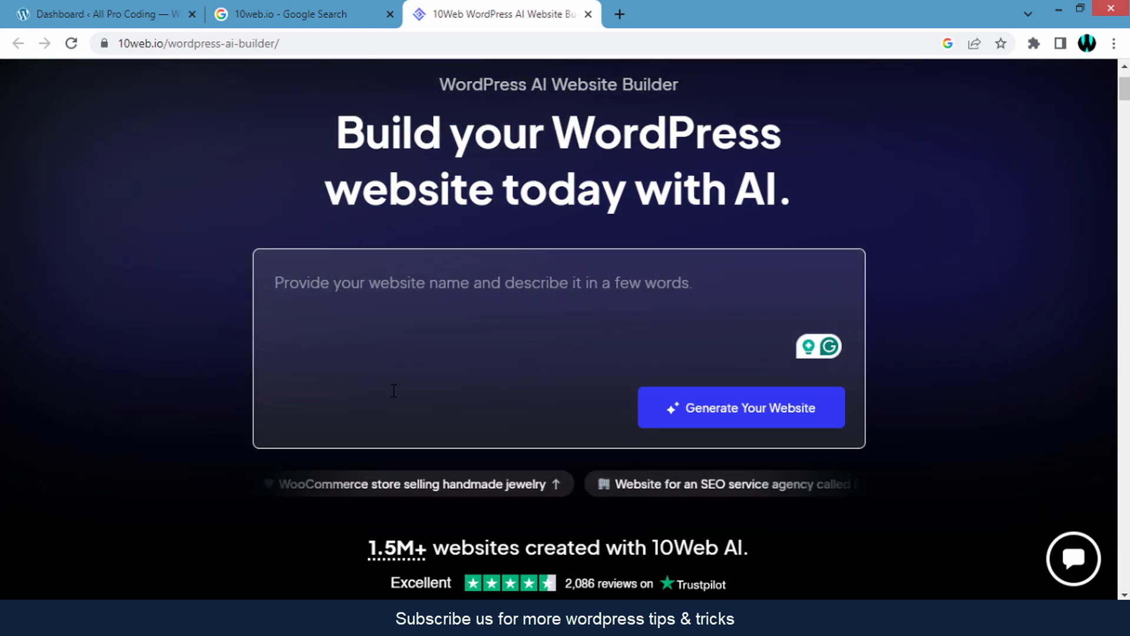
pyautogui.click(235, 619)
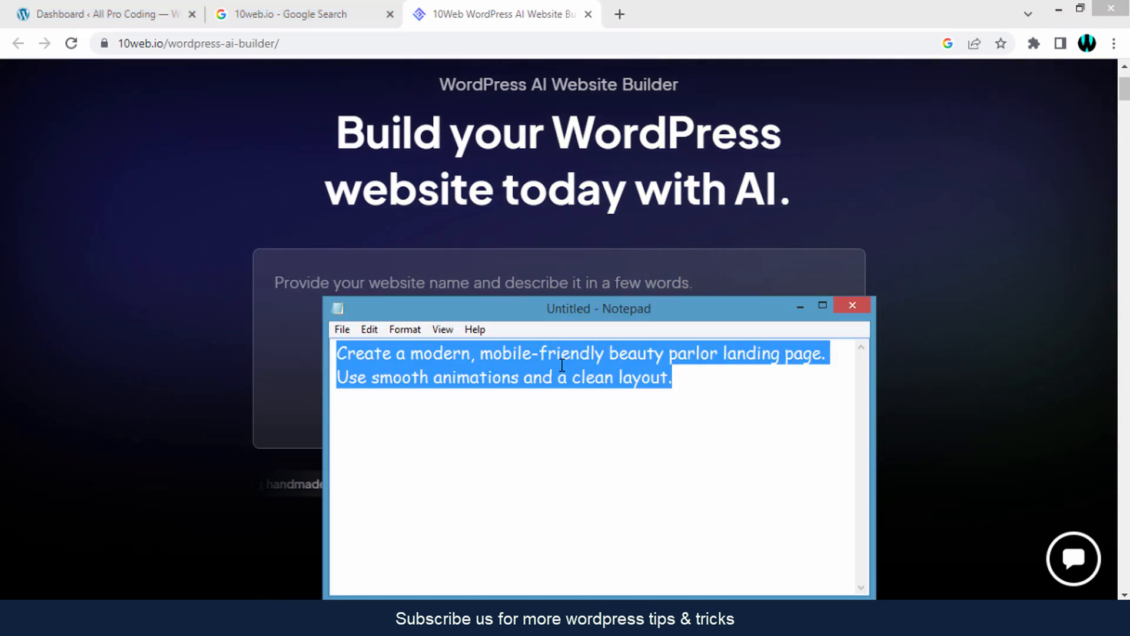
pyautogui.rightClick(562, 365)
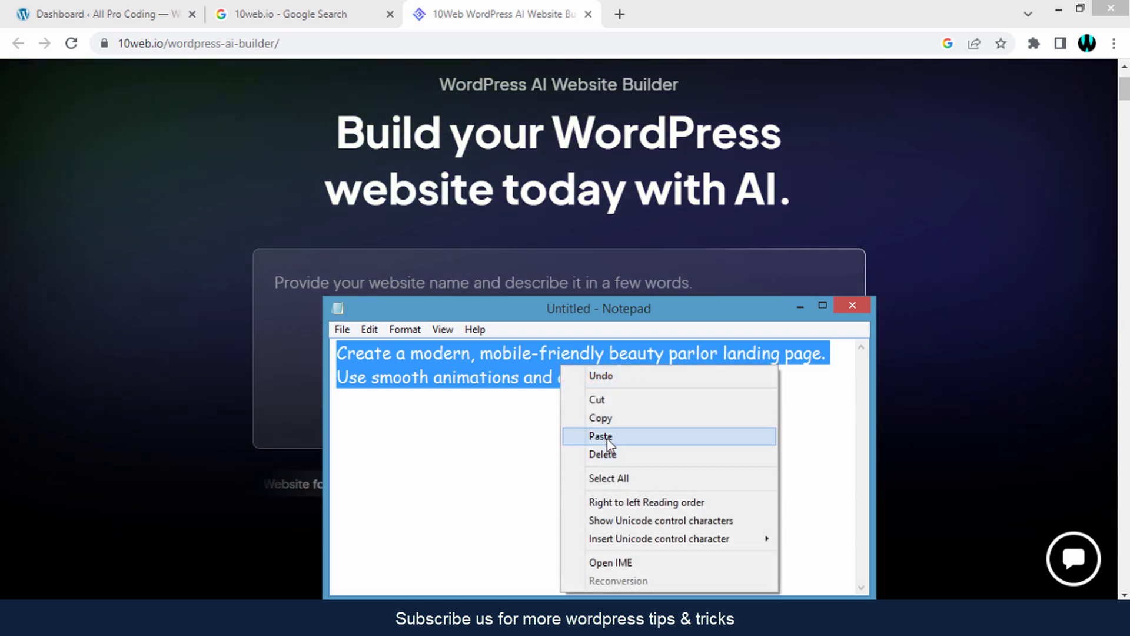
pyautogui.click(602, 420)
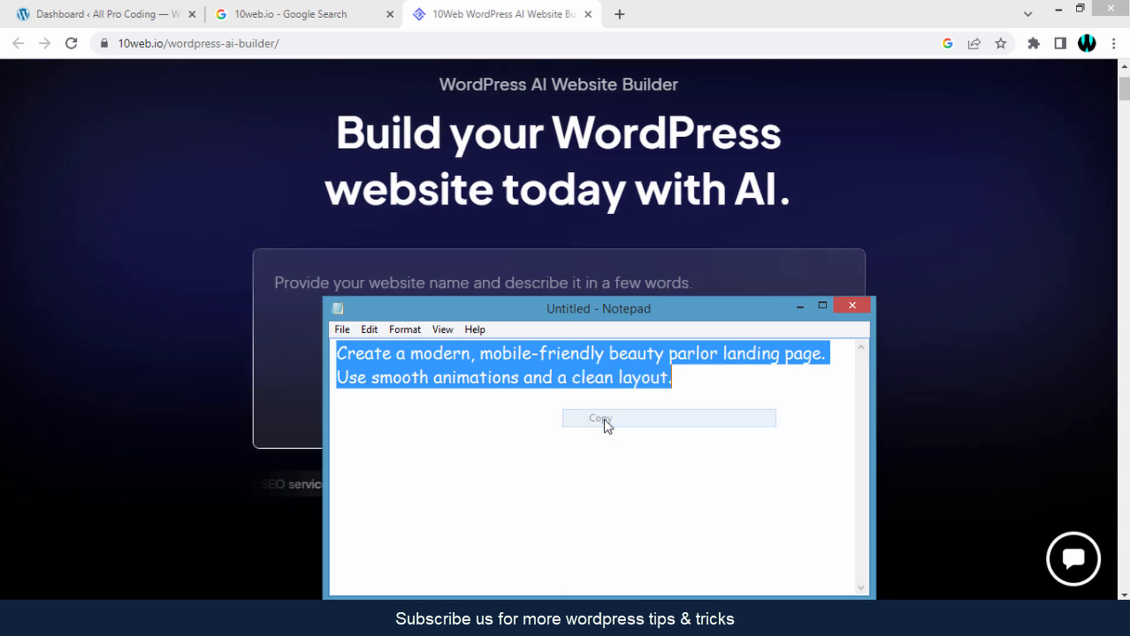
pyautogui.click(364, 286)
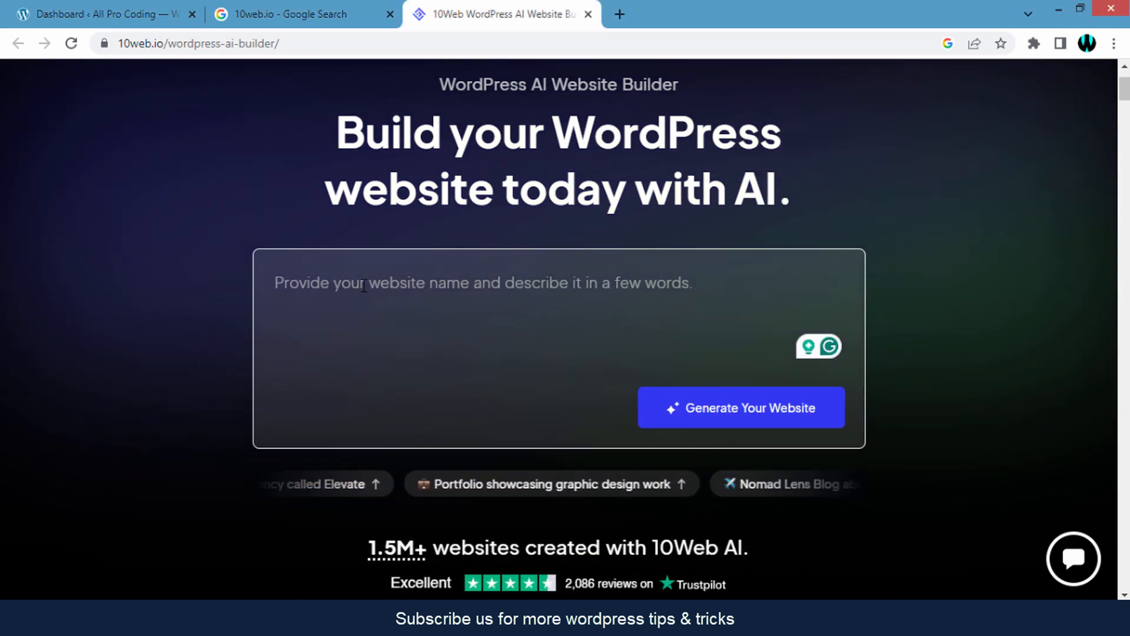
pyautogui.rightClick(364, 286)
pyautogui.click(427, 389)
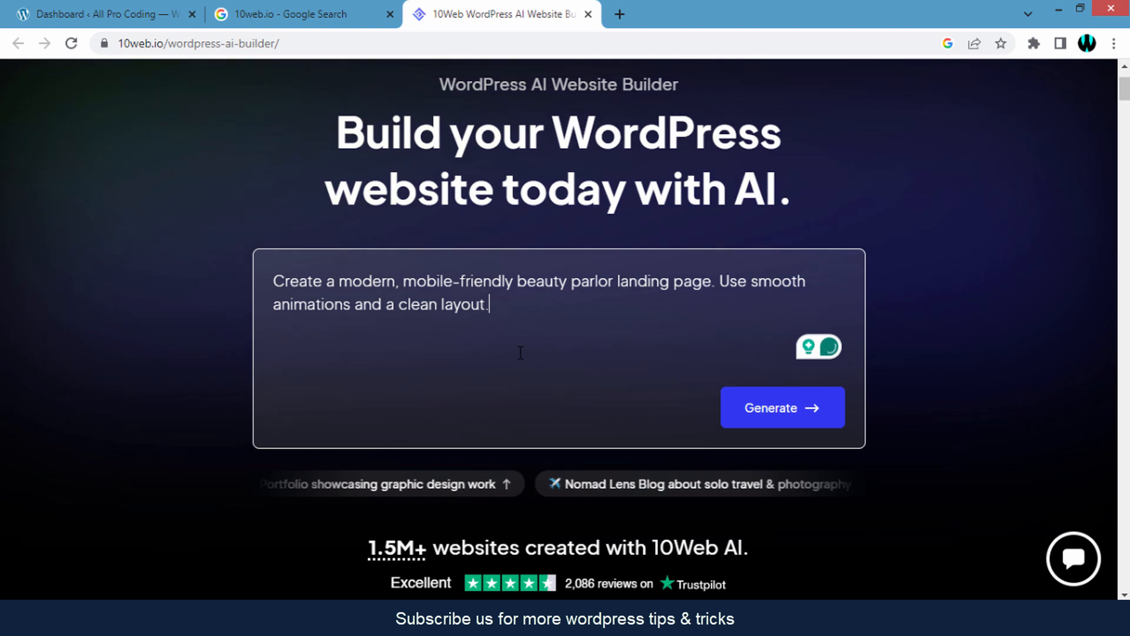
# - Generate the Beauty Parlor site brief and page structure from the pasted prompt
pyautogui.click(789, 420)
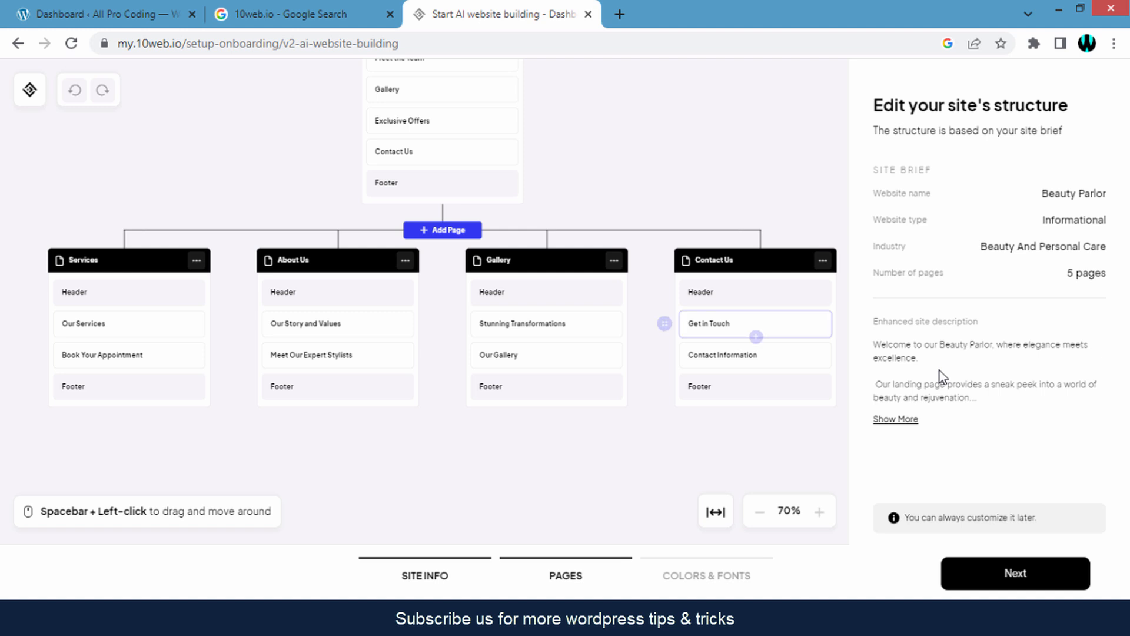
# - Scroll through the generated Beauty Parlor page structure to review its sections
pyautogui.scroll(-1, 756, 323)
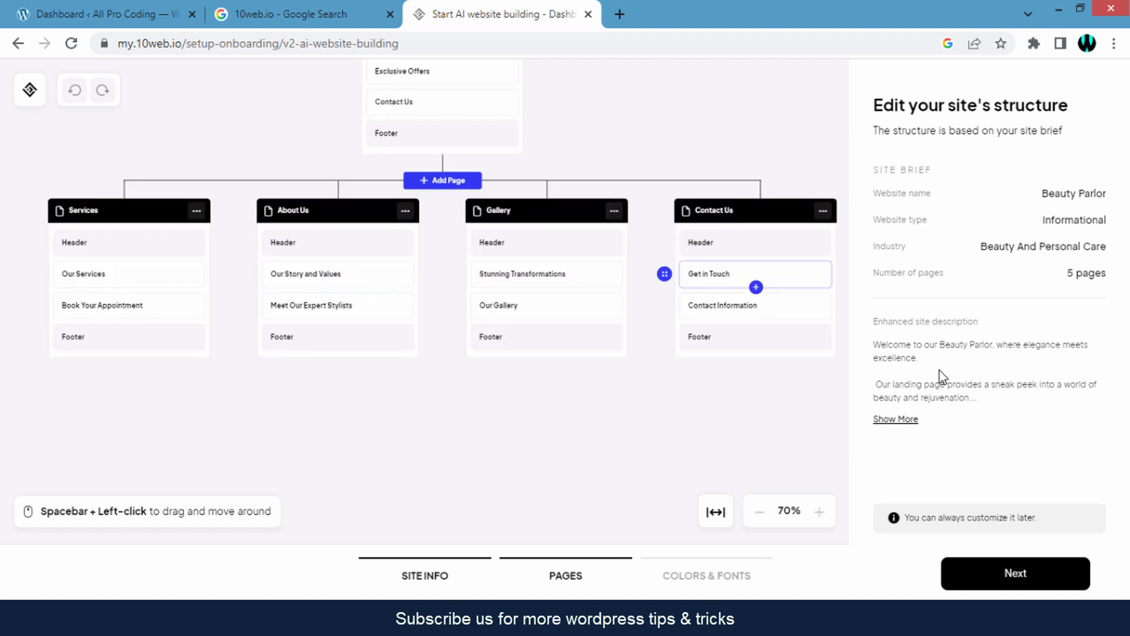
pyautogui.scroll(3, 756, 323)
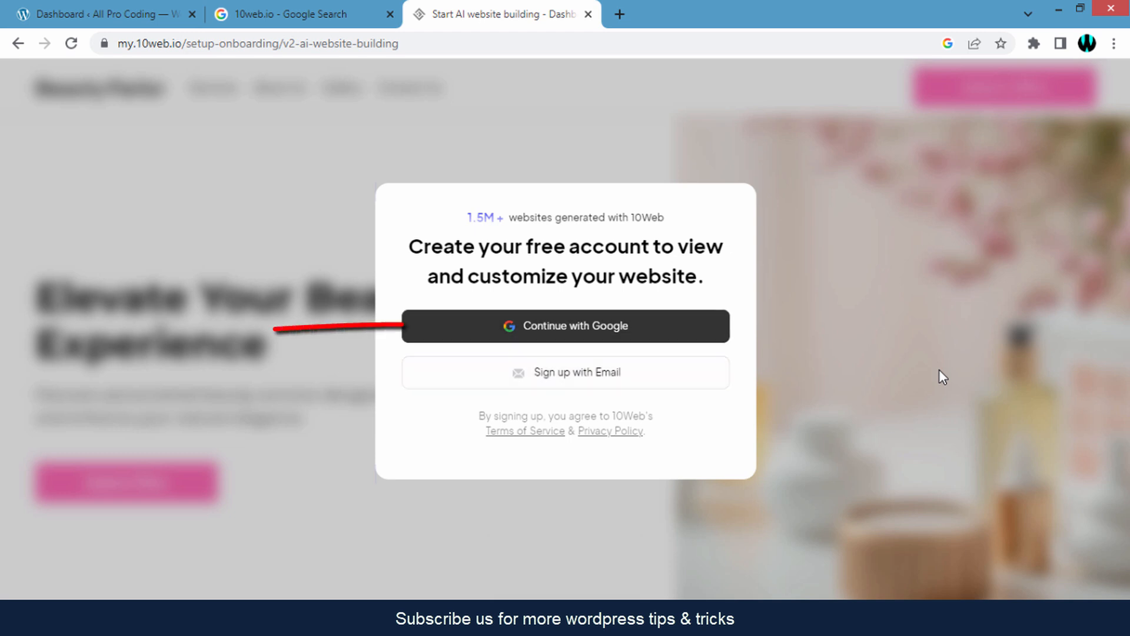
# - Sign up with Google and let the Beauty Parlor site build to 100%
pyautogui.press('Return')
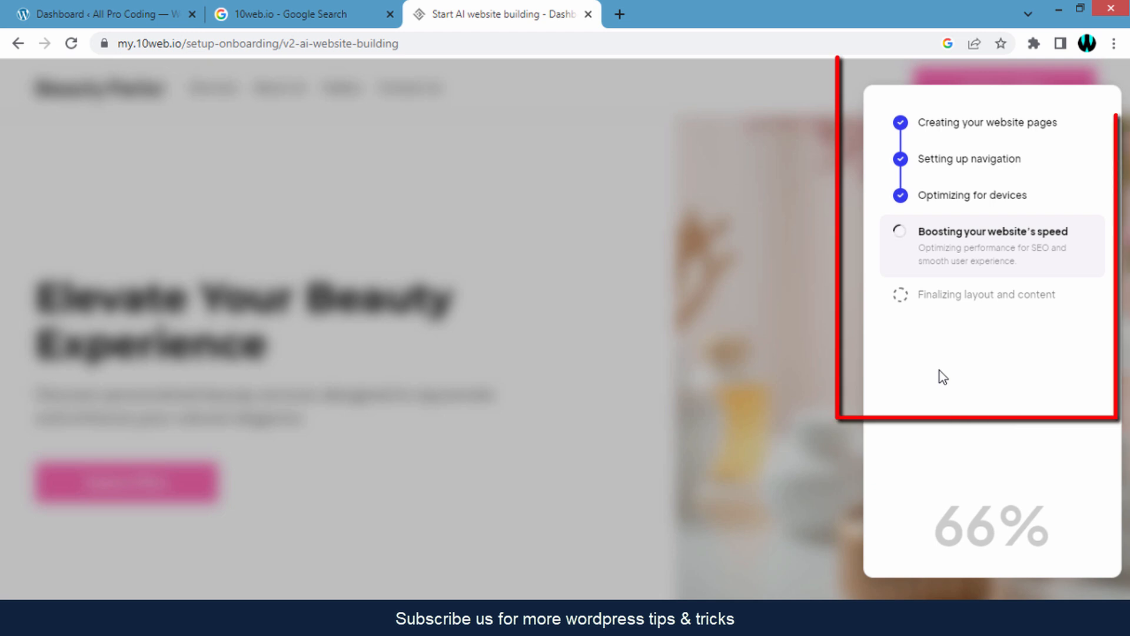
pyautogui.moveTo(919, 122); pyautogui.dragTo(997, 159)
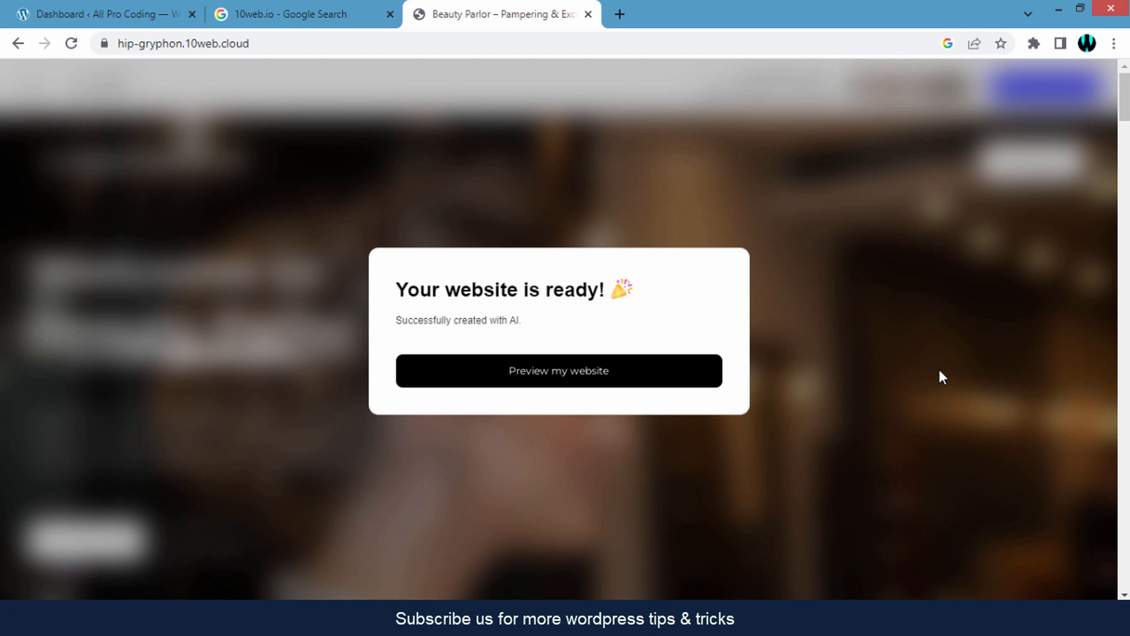
pyautogui.click(940, 371)
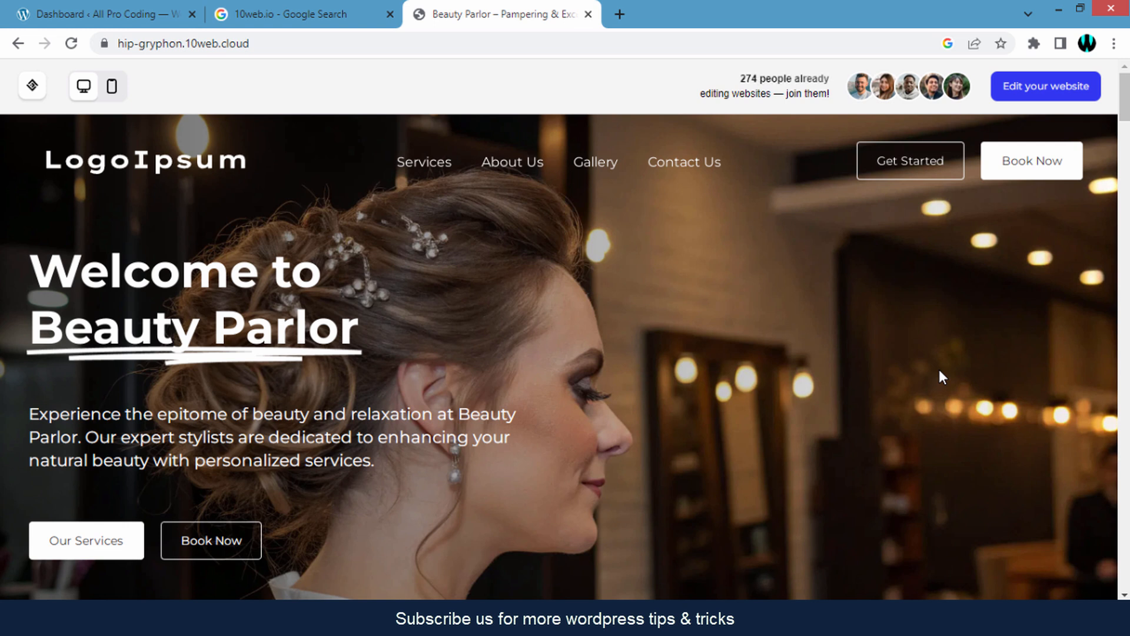
pyautogui.scroll(-8, 939, 369)
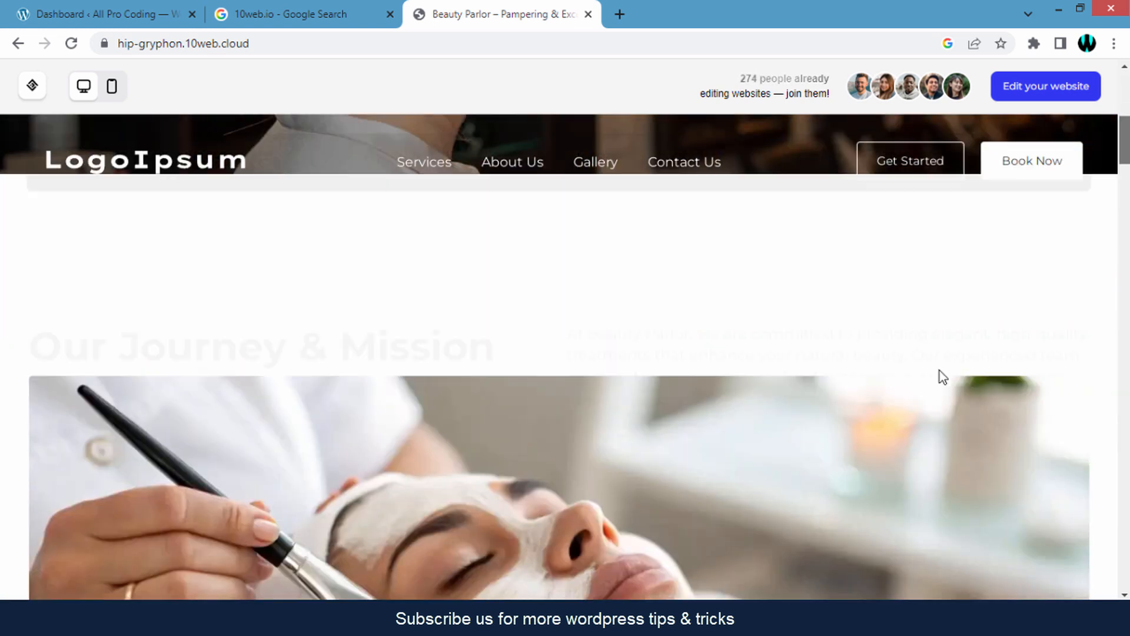
pyautogui.scroll(-10, 938, 369)
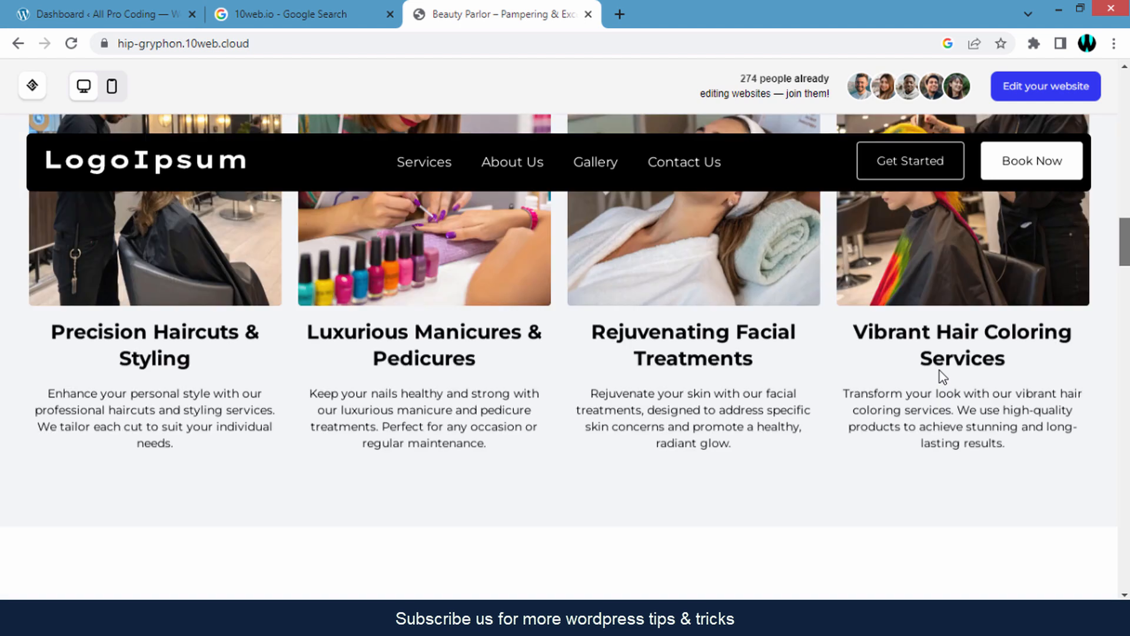
pyautogui.scroll(-8, 939, 369)
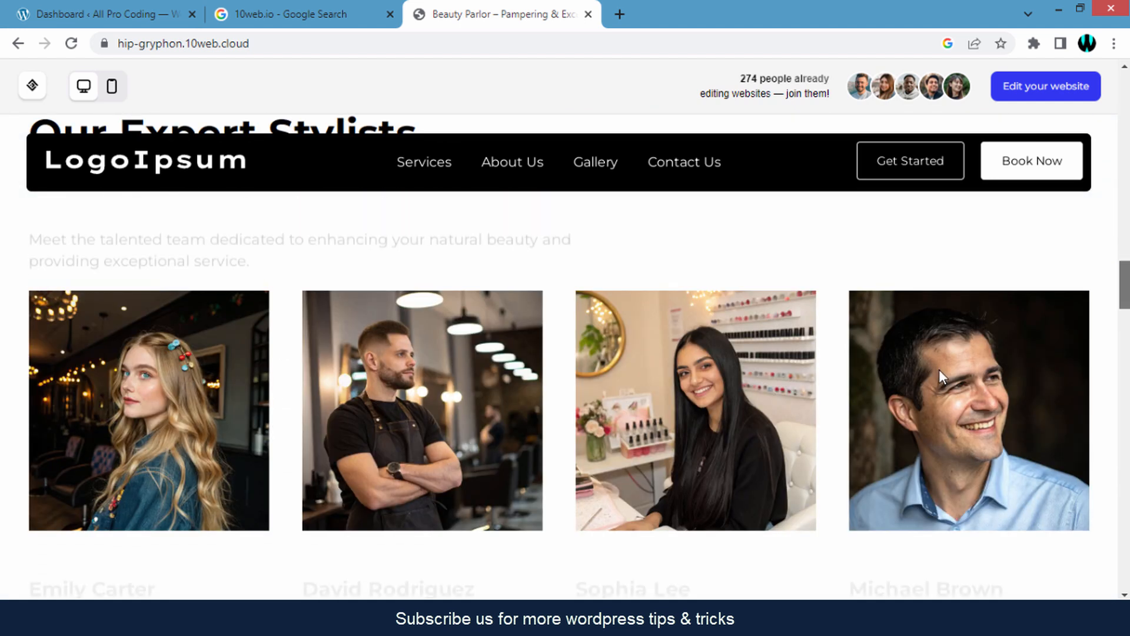
pyautogui.scroll(-7, 940, 370)
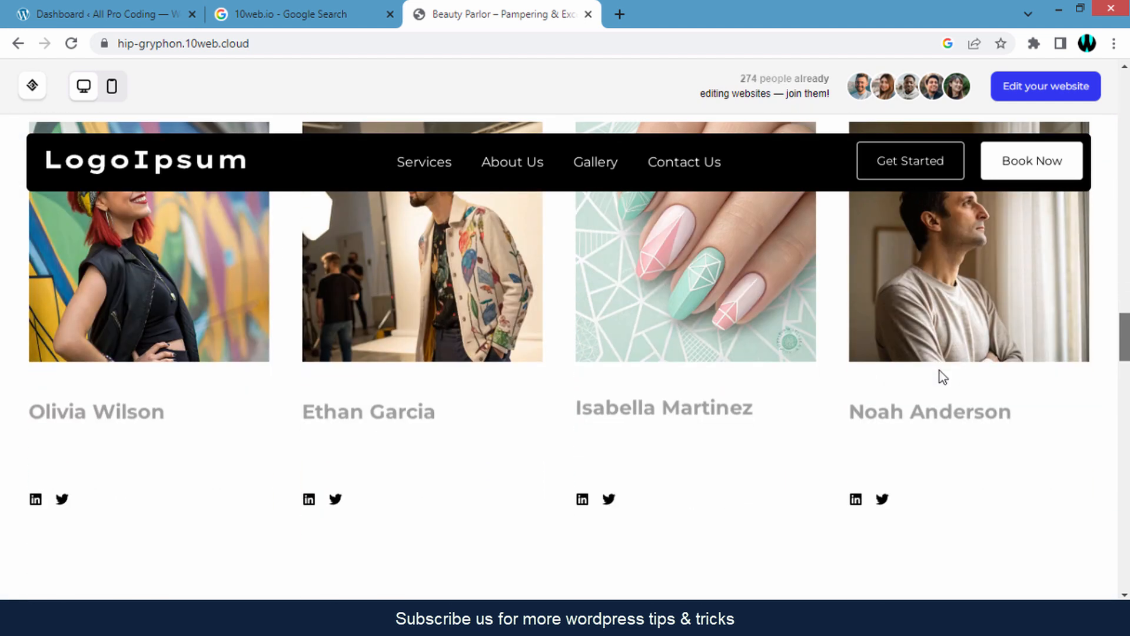
pyautogui.scroll(-10, 940, 369)
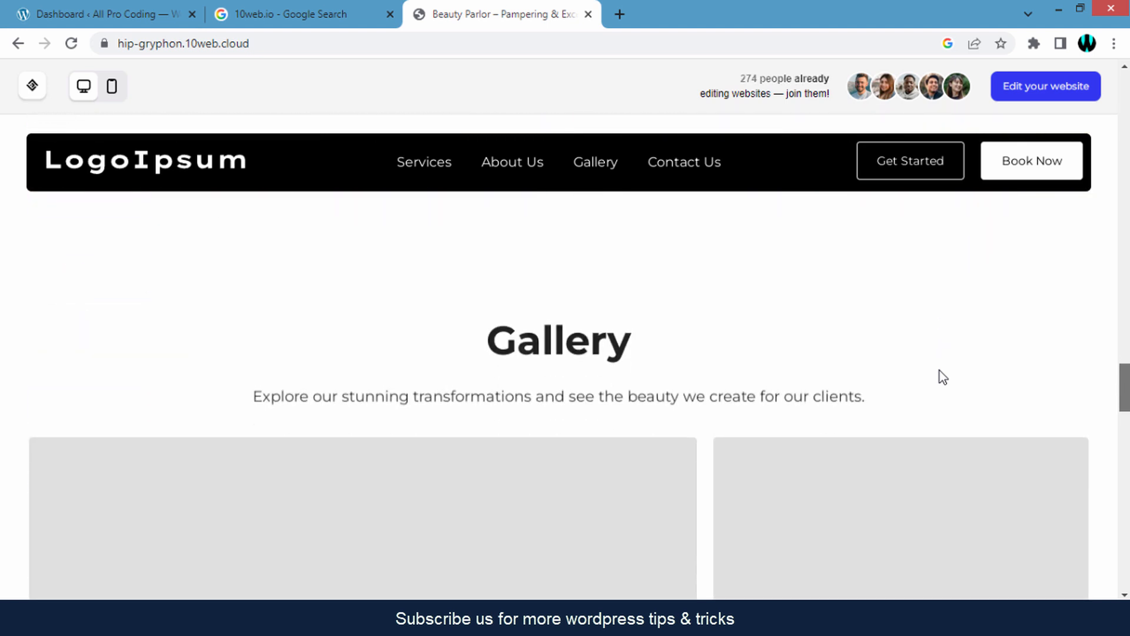
pyautogui.scroll(-10, 940, 370)
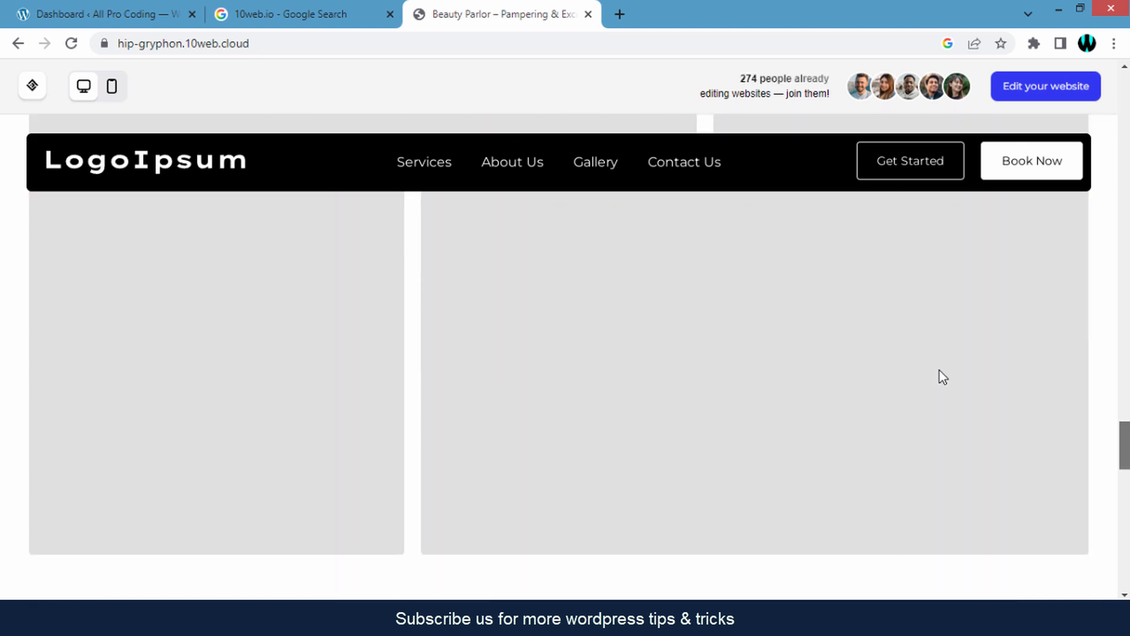
pyautogui.scroll(15, 939, 369)
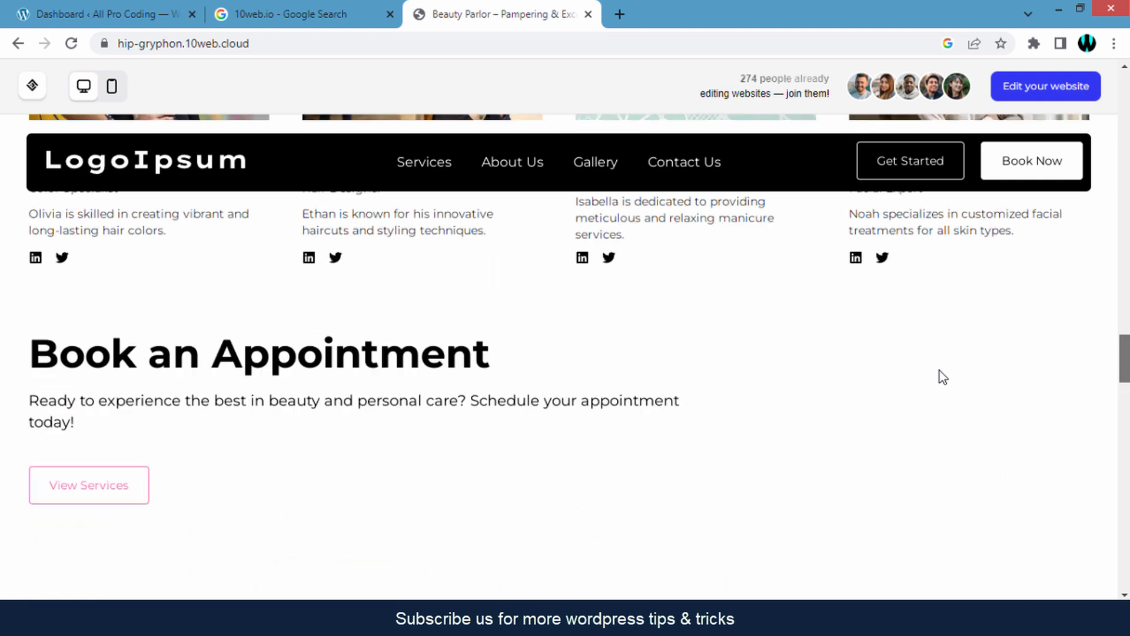
pyautogui.scroll(-10, 940, 369)
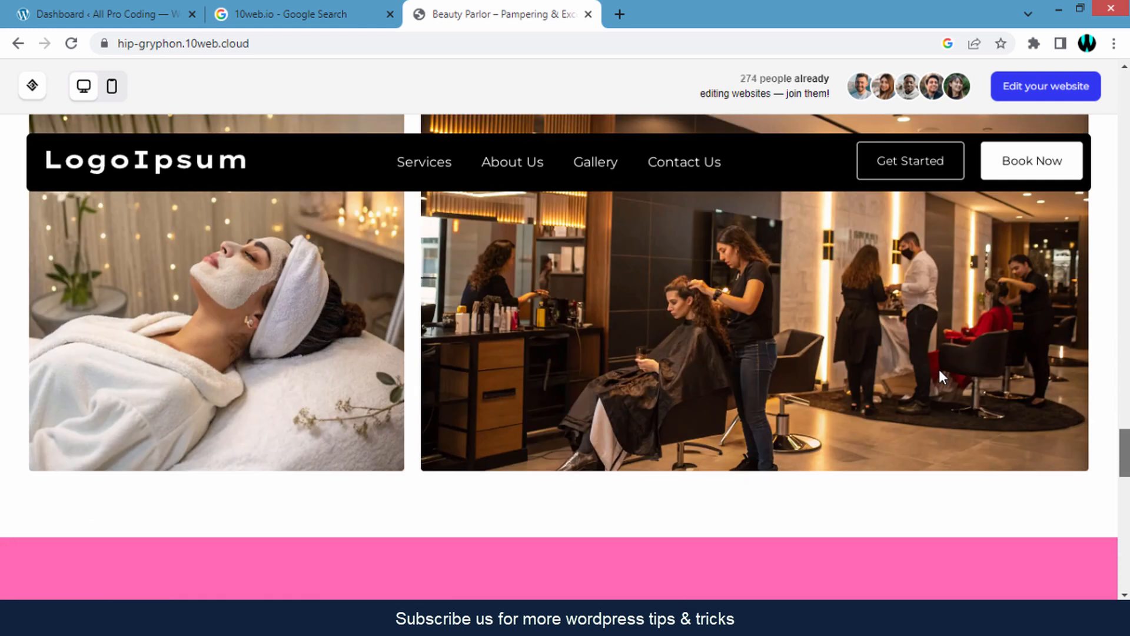
pyautogui.scroll(-10, 938, 371)
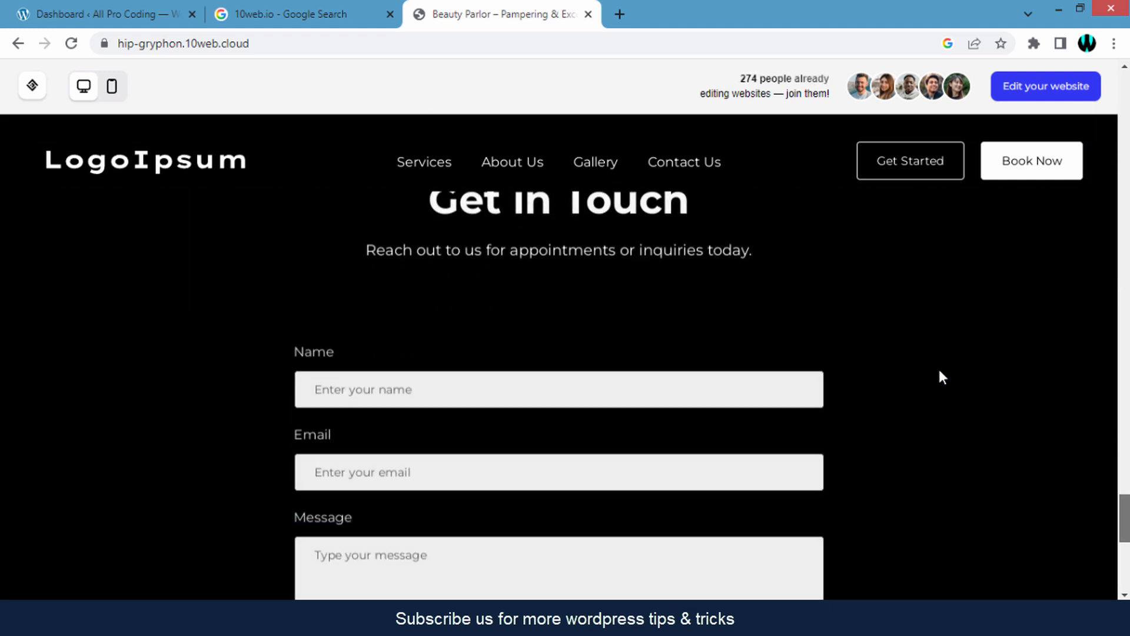
pyautogui.scroll(-6, 941, 376)
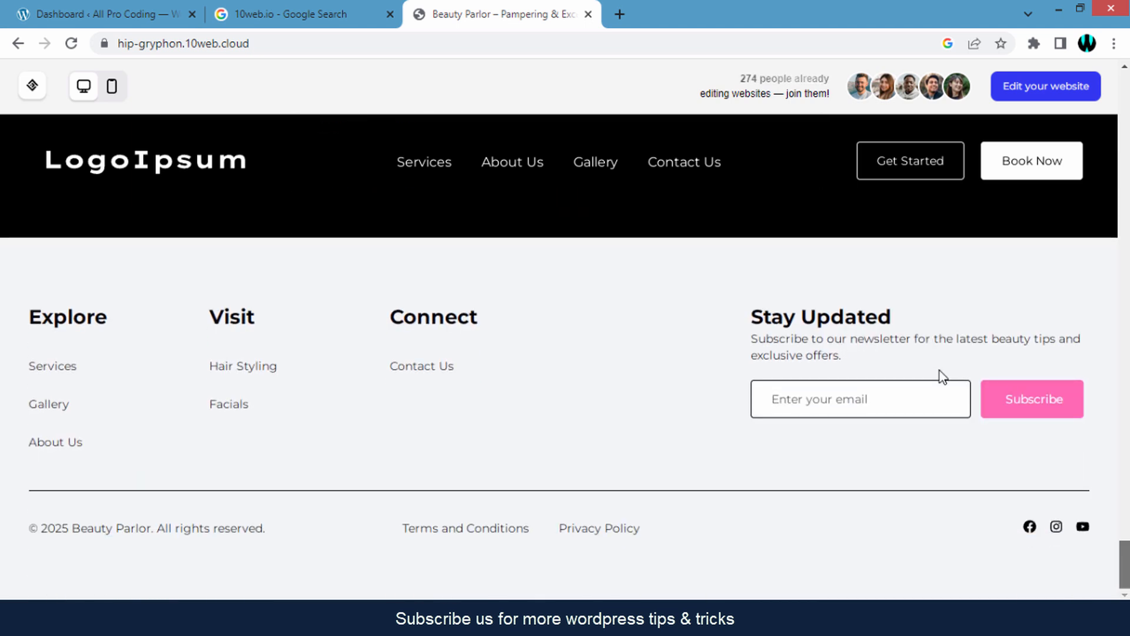
pyautogui.scroll(8, 939, 370)
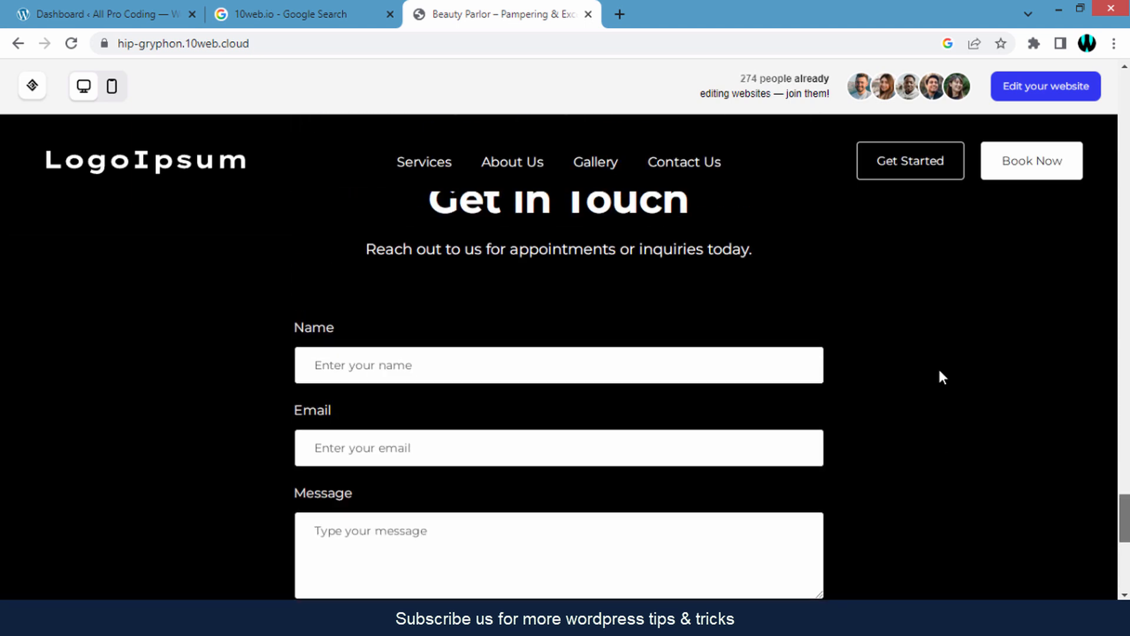
pyautogui.scroll(10, 942, 376)
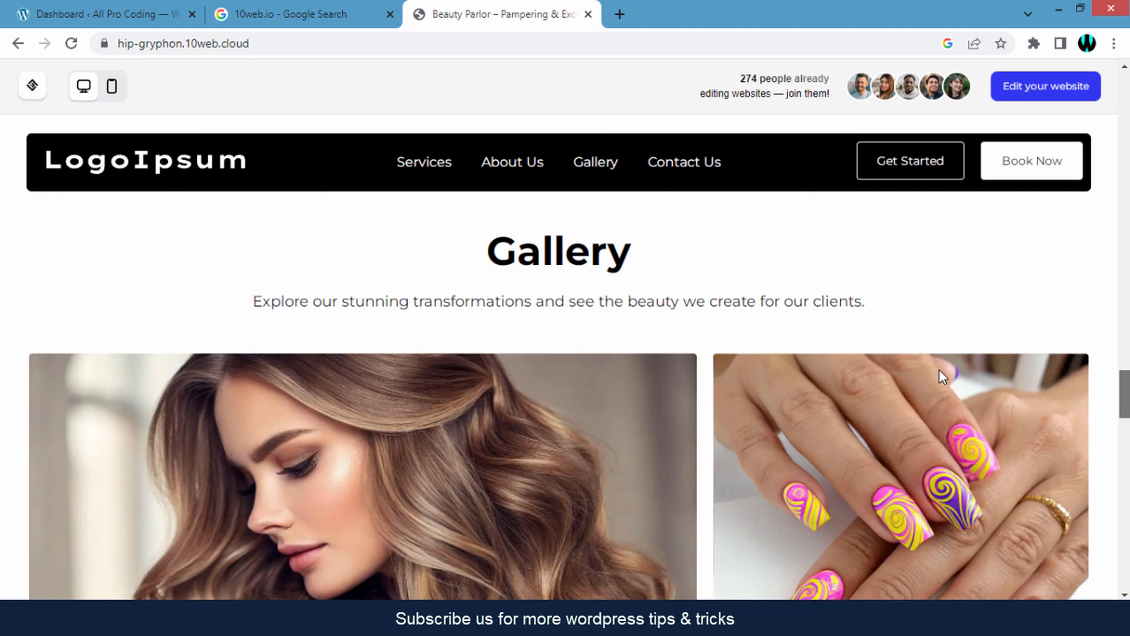
pyautogui.scroll(8, 939, 370)
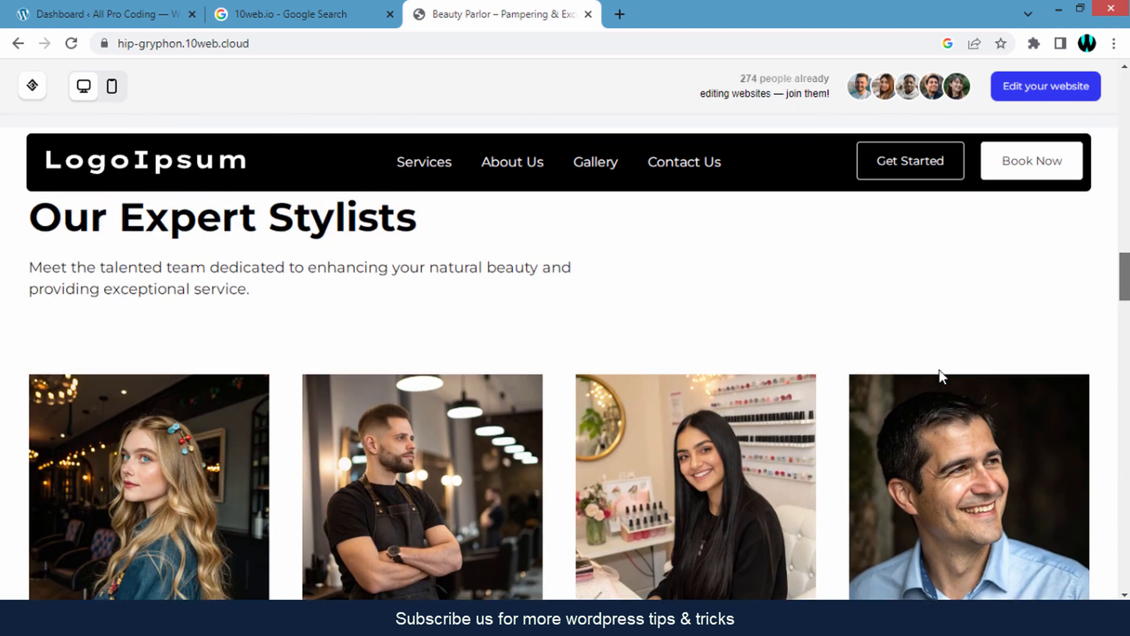
pyautogui.scroll(8, 940, 369)
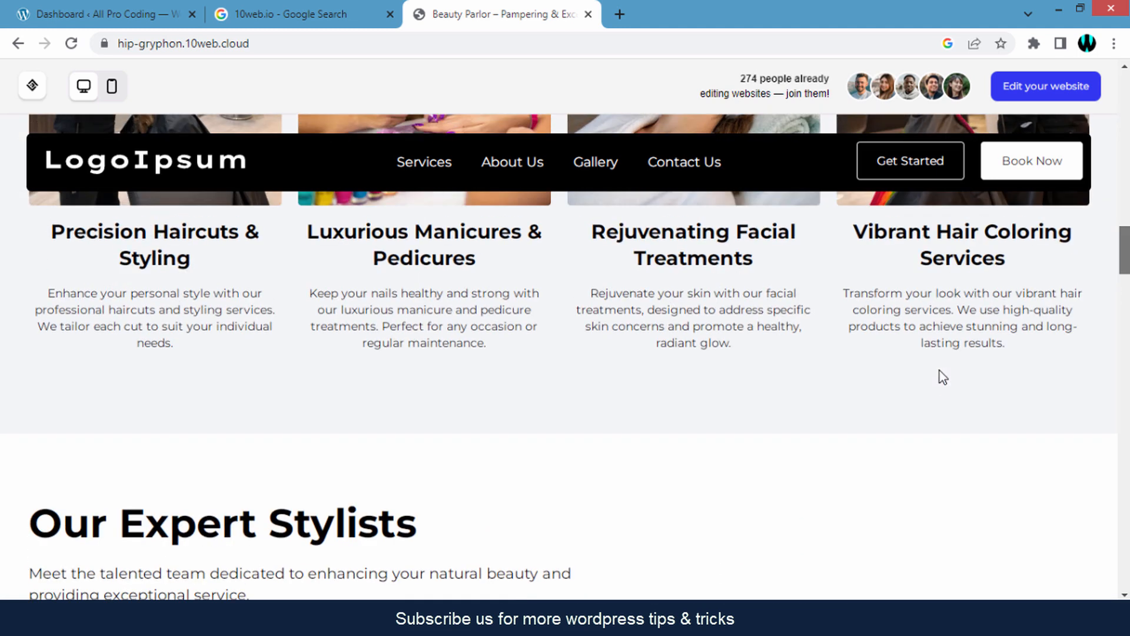
pyautogui.scroll(8, 941, 376)
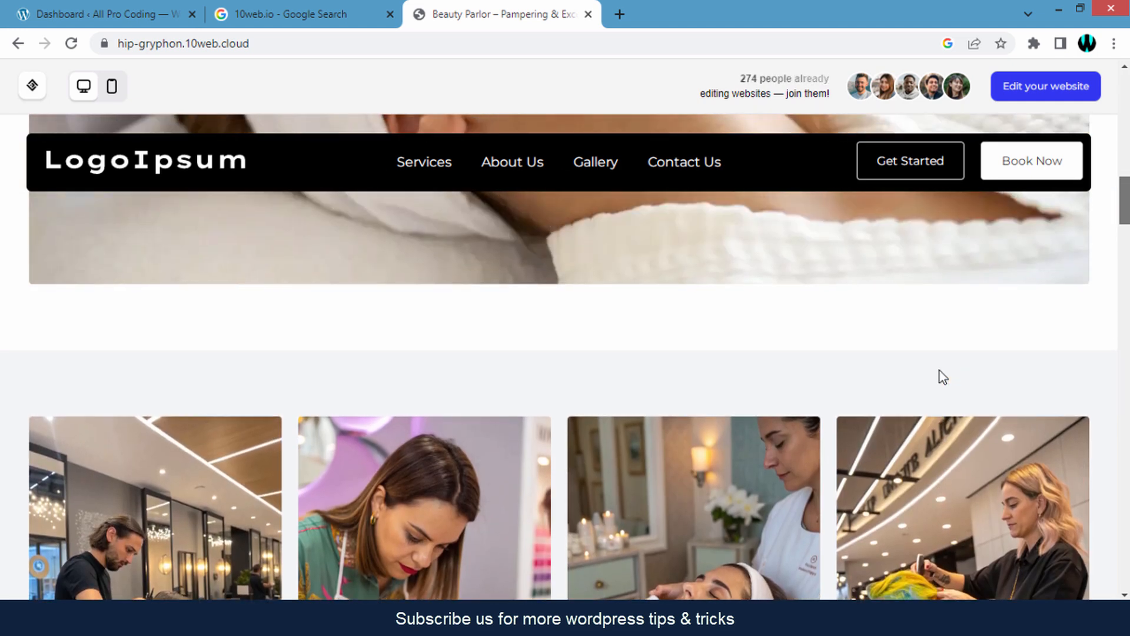
pyautogui.scroll(8, 939, 376)
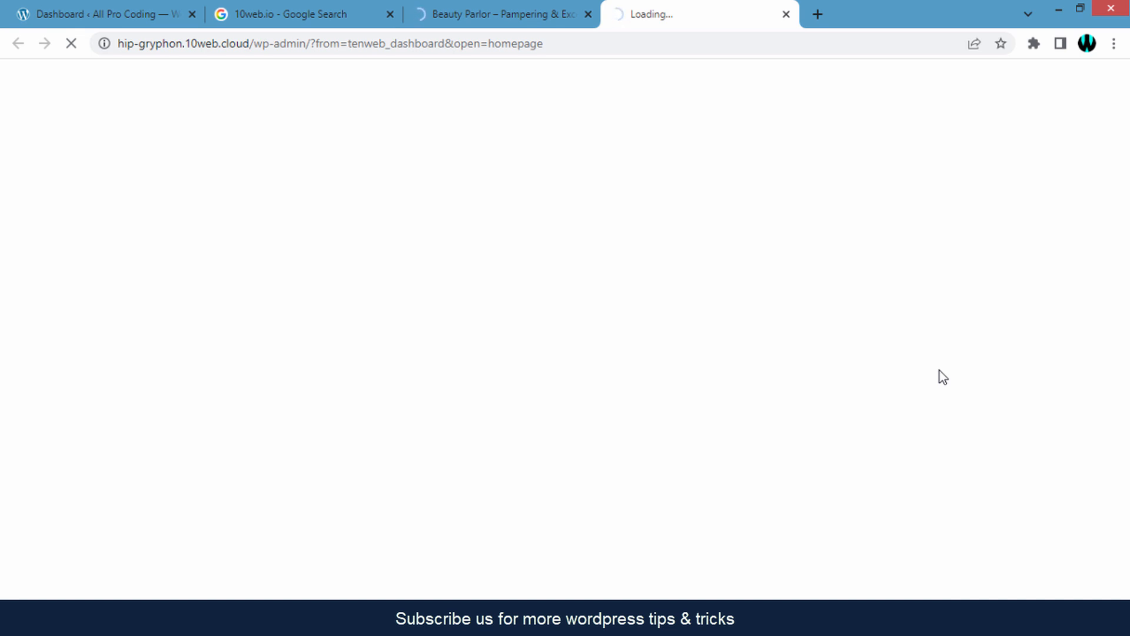
# - Switch to the Beauty Parlor site's WordPress Dashboard tab
pyautogui.hotkey('ctrl', 'shift', 'Tab')
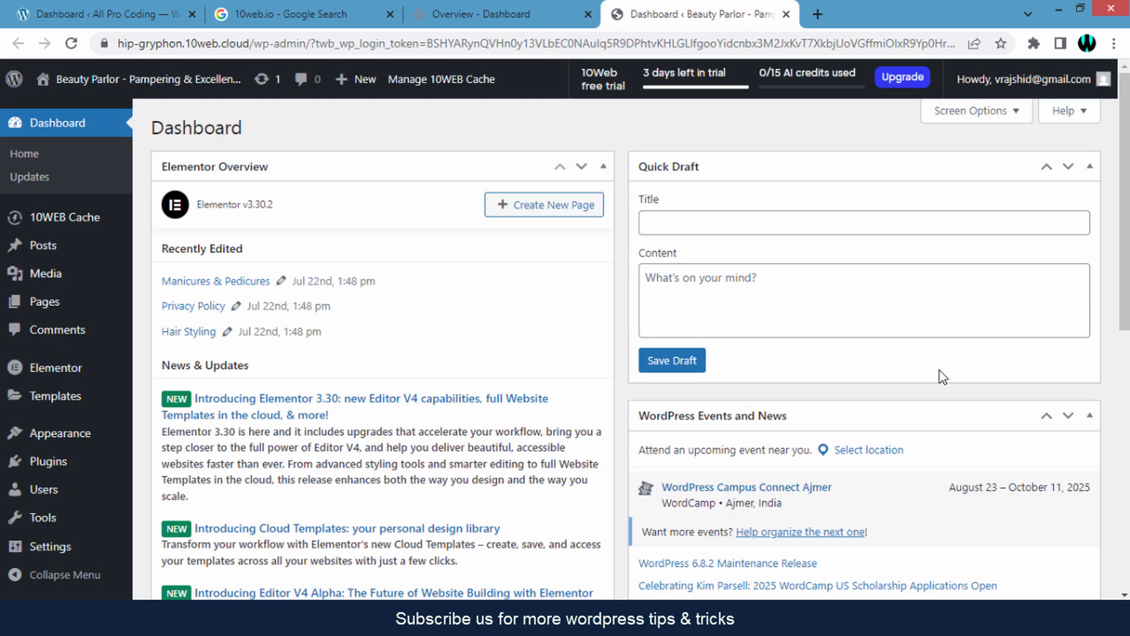
# - Collapse the Elementor Overview, Quick Draft and WordPress Events and News panels
pyautogui.click(603, 166)
pyautogui.click(1090, 166)
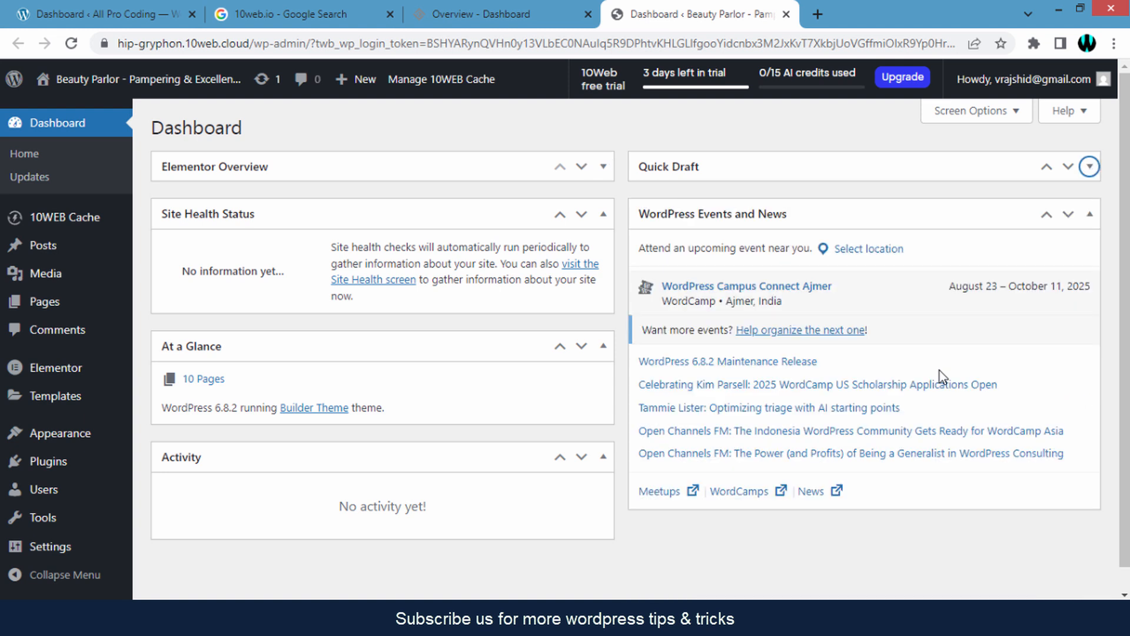
pyautogui.click(1089, 214)
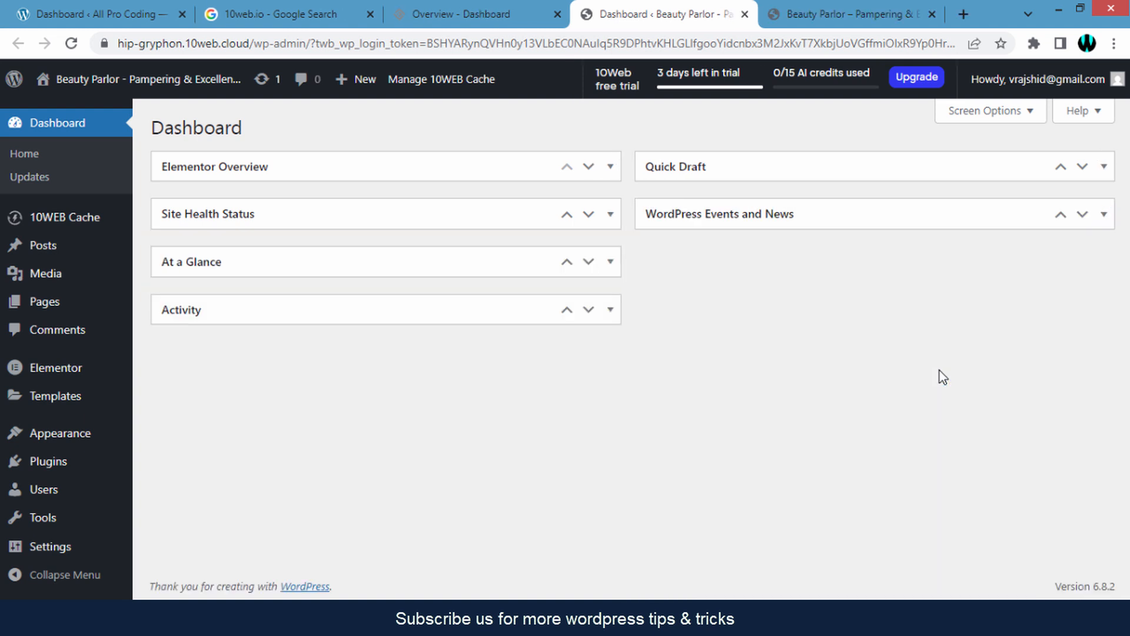
# - Return to the 10Web overview page for the Beauty Parlor site
pyautogui.moveTo(147, 79)
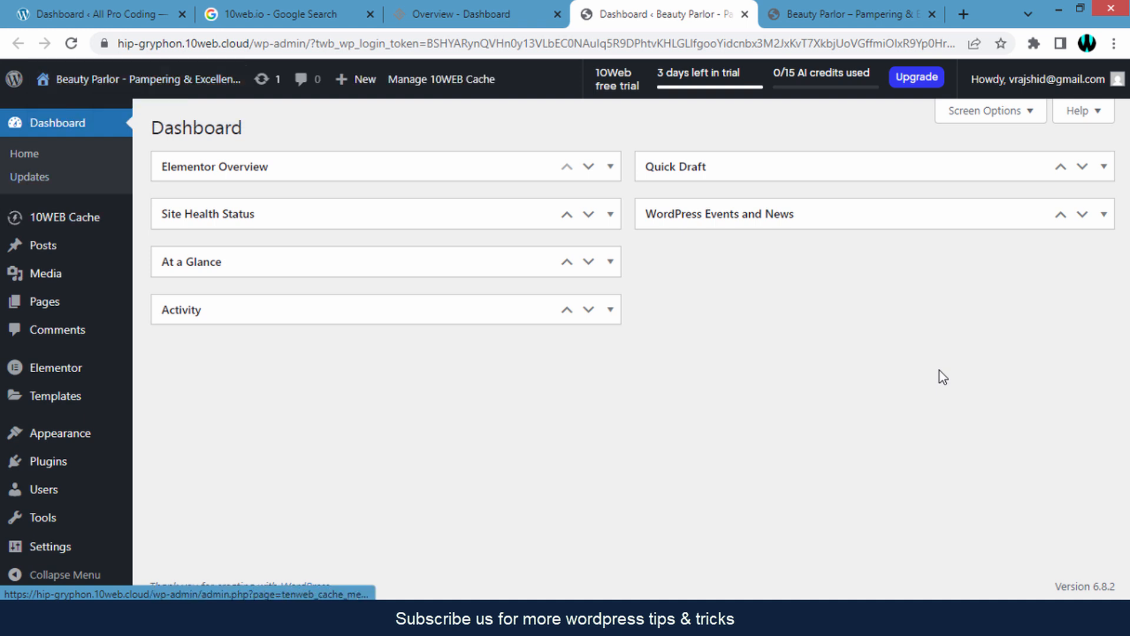
pyautogui.moveTo(44, 301)
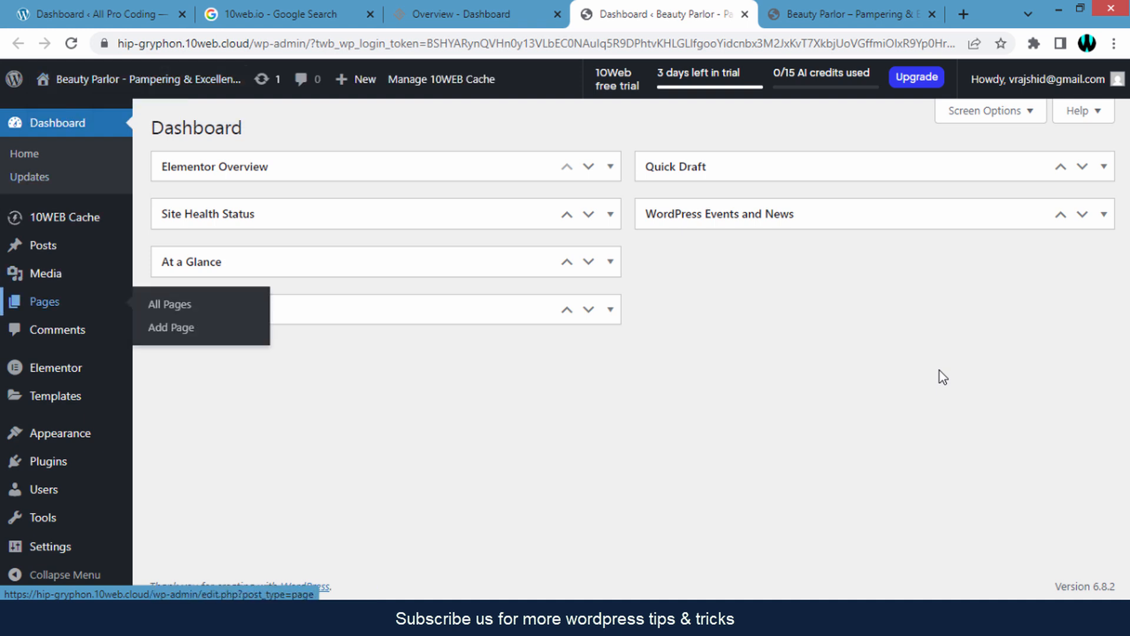
pyautogui.click(460, 14)
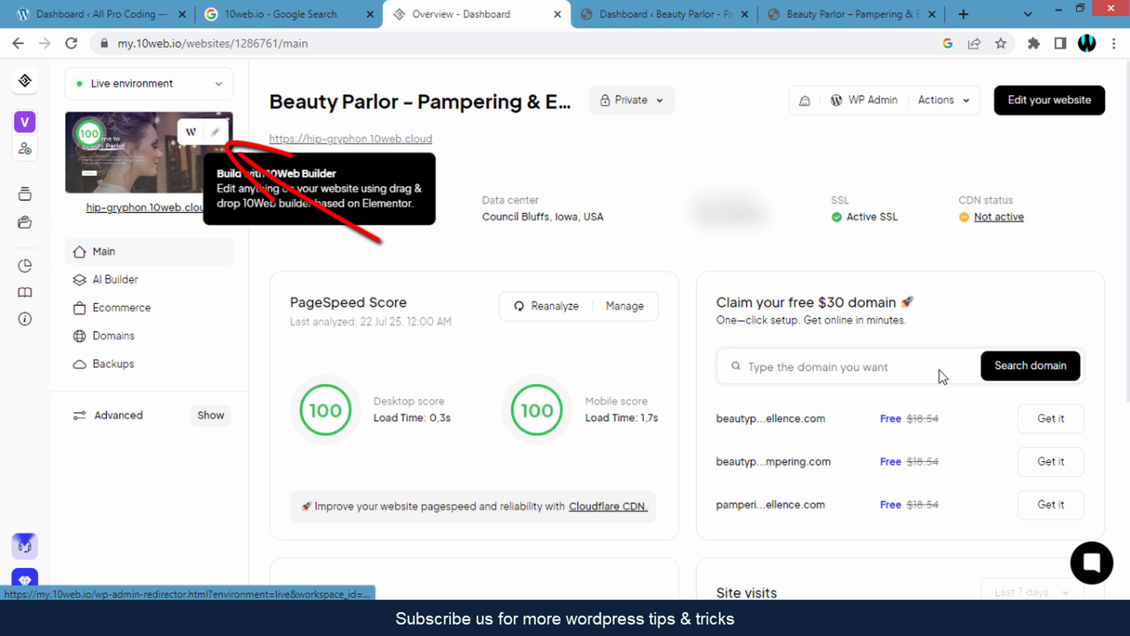
# - Open the Beauty Parlor Home page in the 10Web Builder editor from the site thumbnail
pyautogui.click(191, 132)
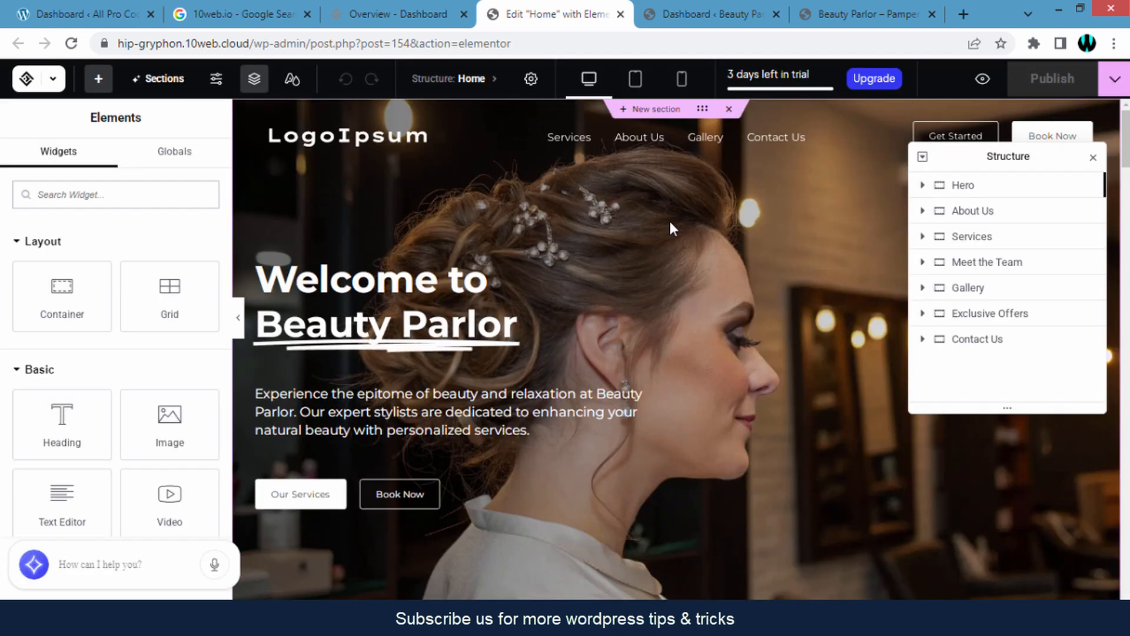
# - Open the About Us paragraph text for editing on the Home page canvas
pyautogui.scroll(-2, 669, 221)
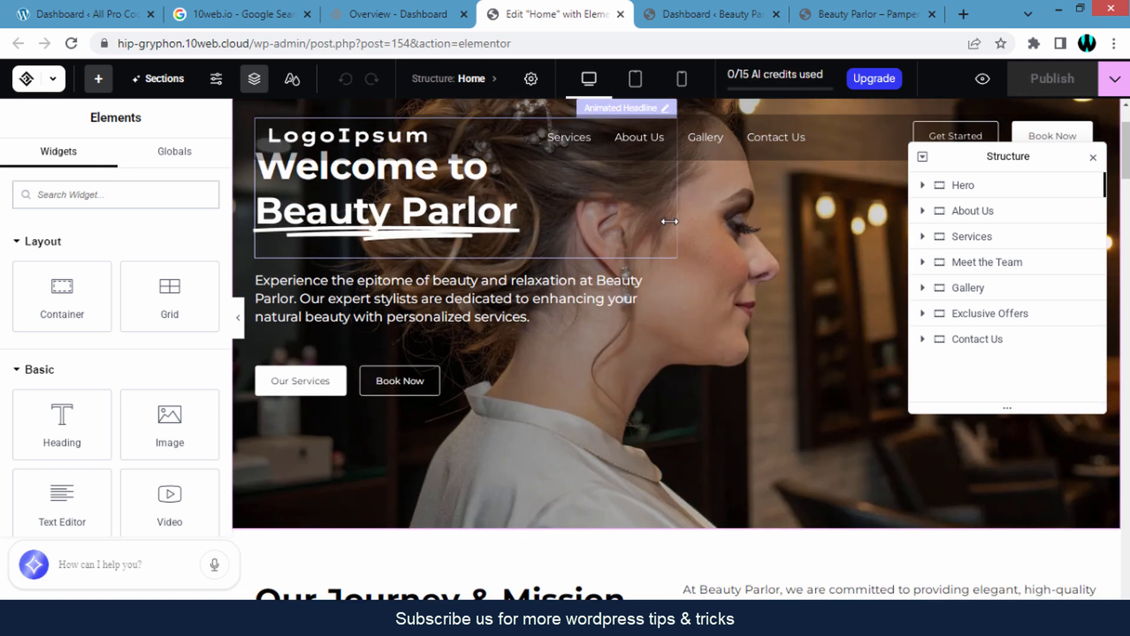
pyautogui.scroll(-5, 670, 221)
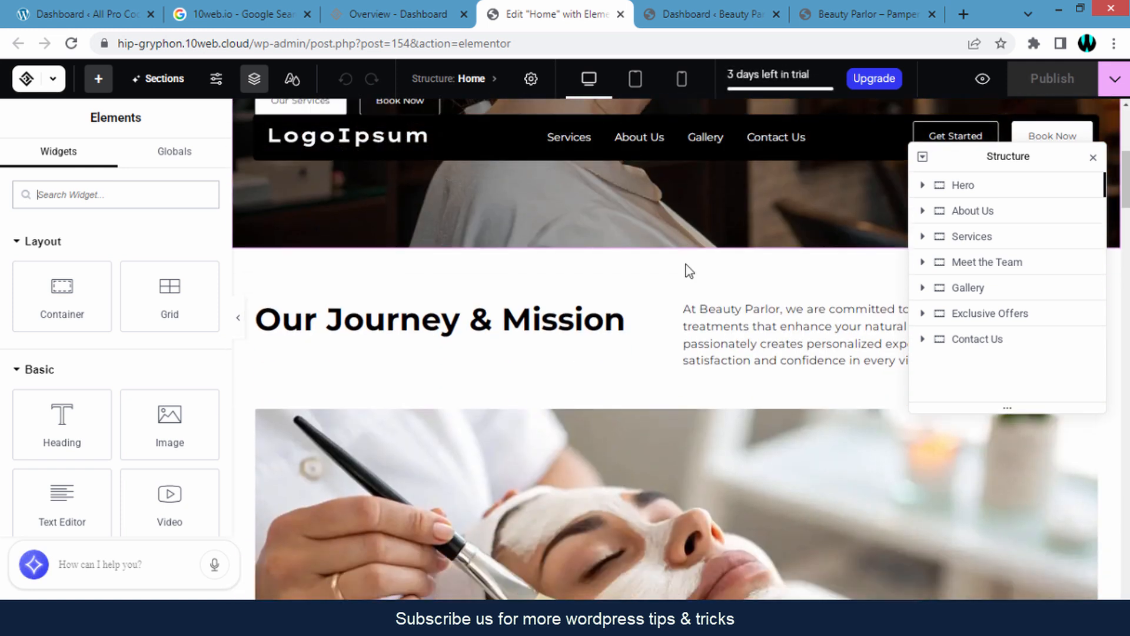
pyautogui.scroll(-2, 686, 264)
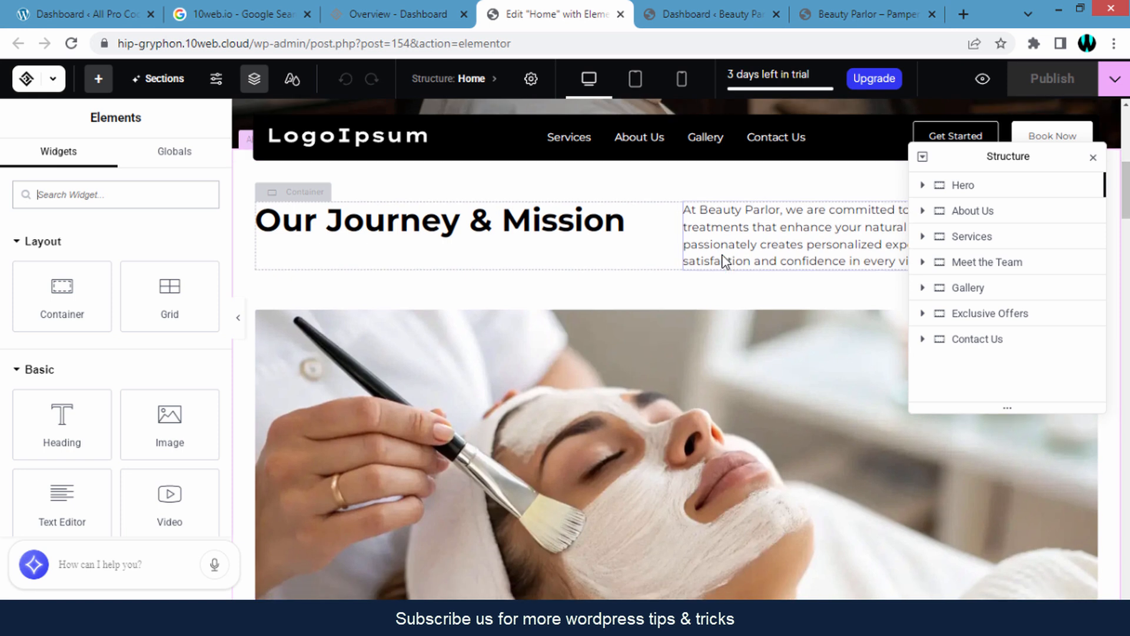
pyautogui.scroll(-4, 722, 260)
pyautogui.scroll(5, 722, 261)
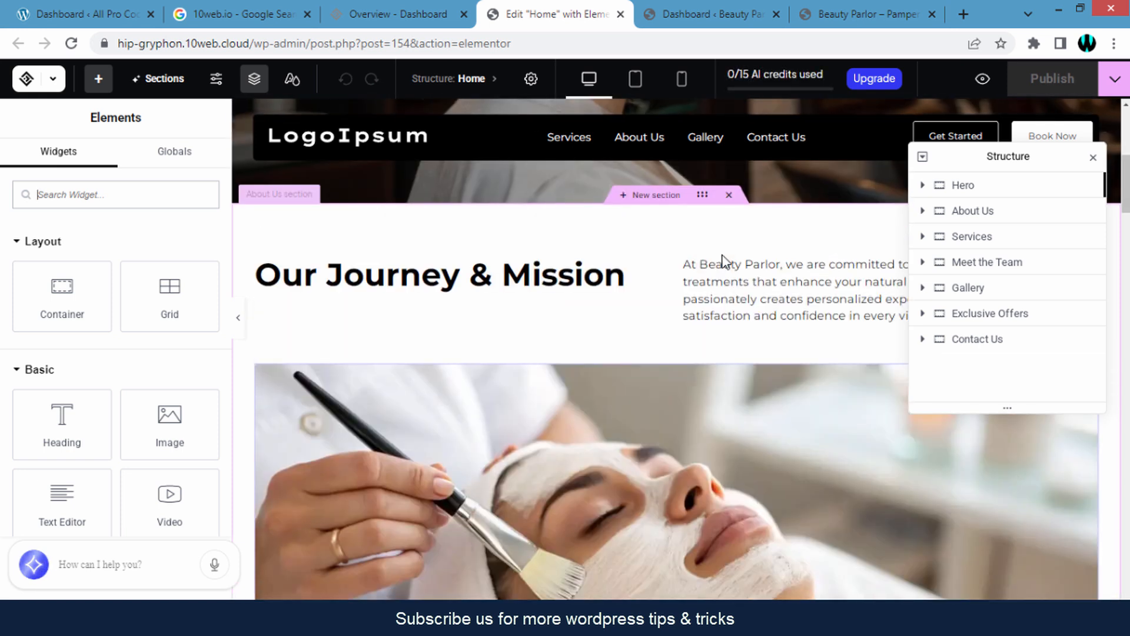
pyautogui.click(723, 287)
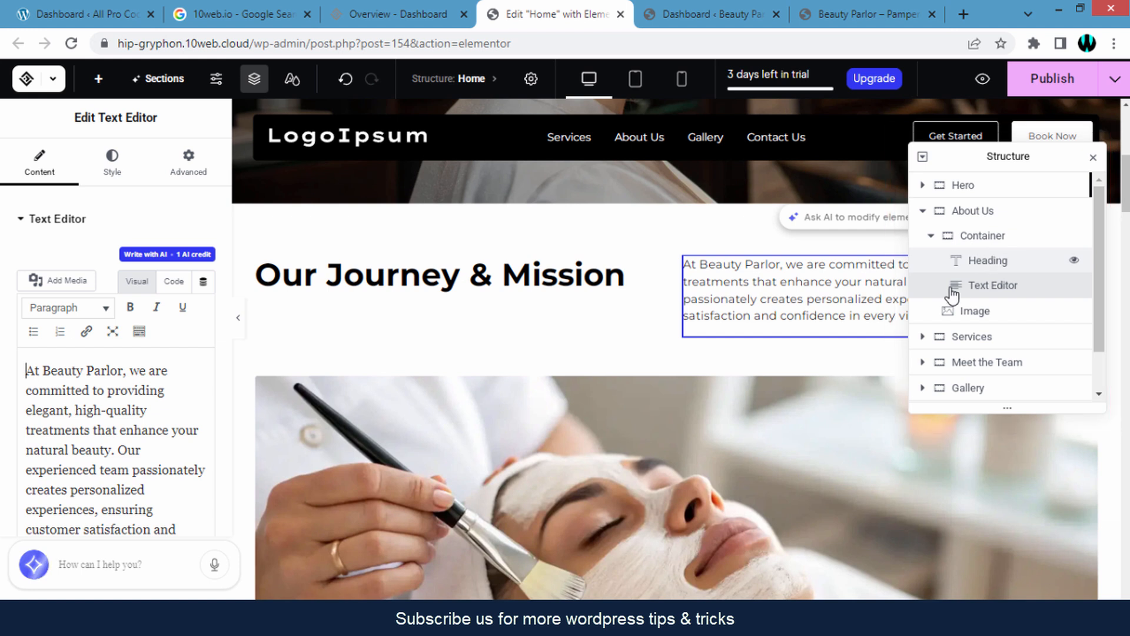
# - Scroll down to the Book an Appointment section, then go back to the WordPress Dashboard
pyautogui.scroll(-10, 777, 318)
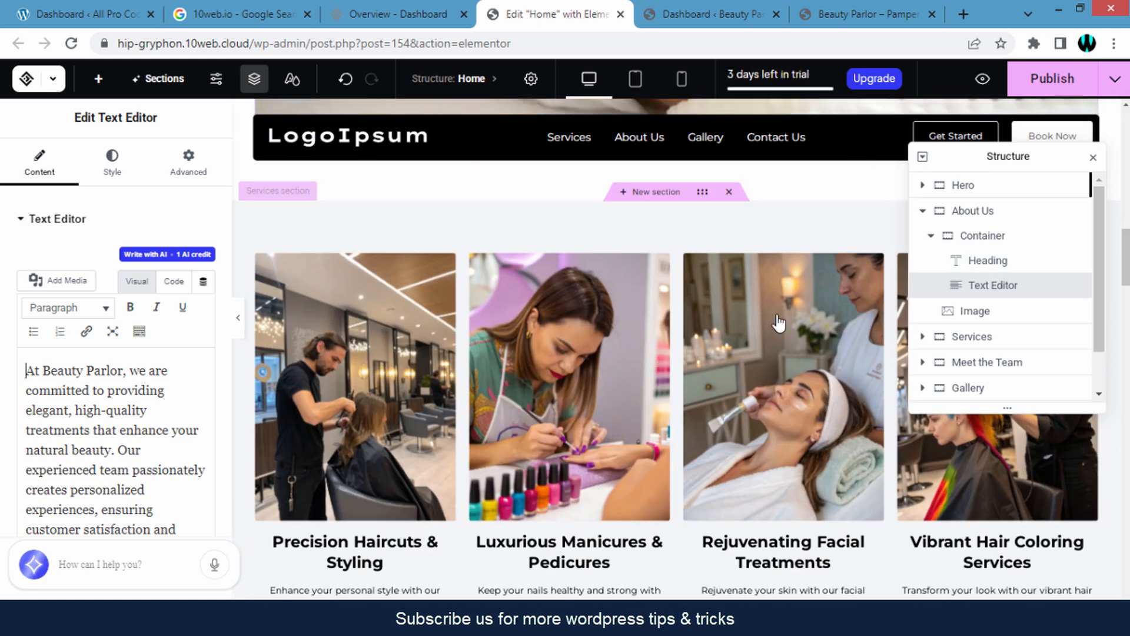
pyautogui.scroll(-4, 776, 323)
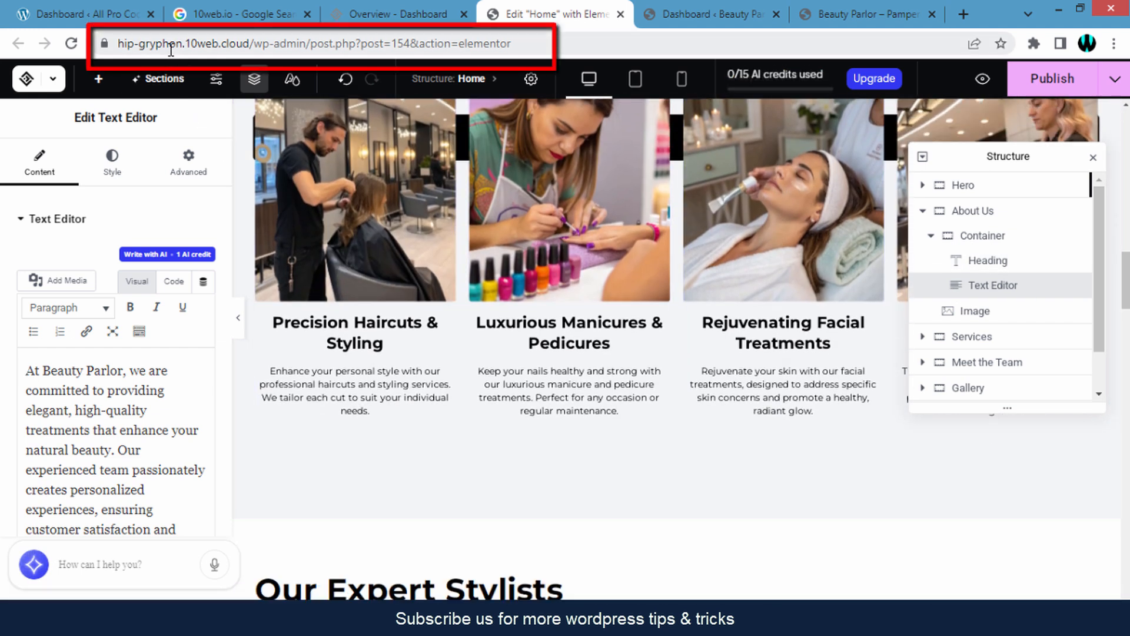
pyautogui.scroll(-8, 739, 289)
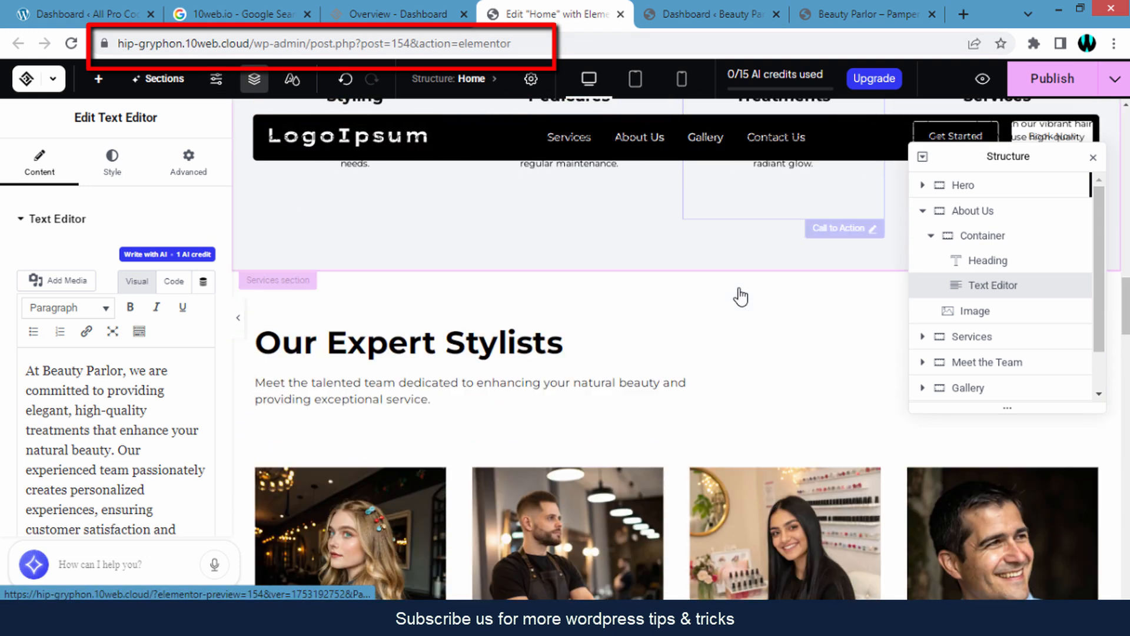
pyautogui.scroll(-5, 740, 288)
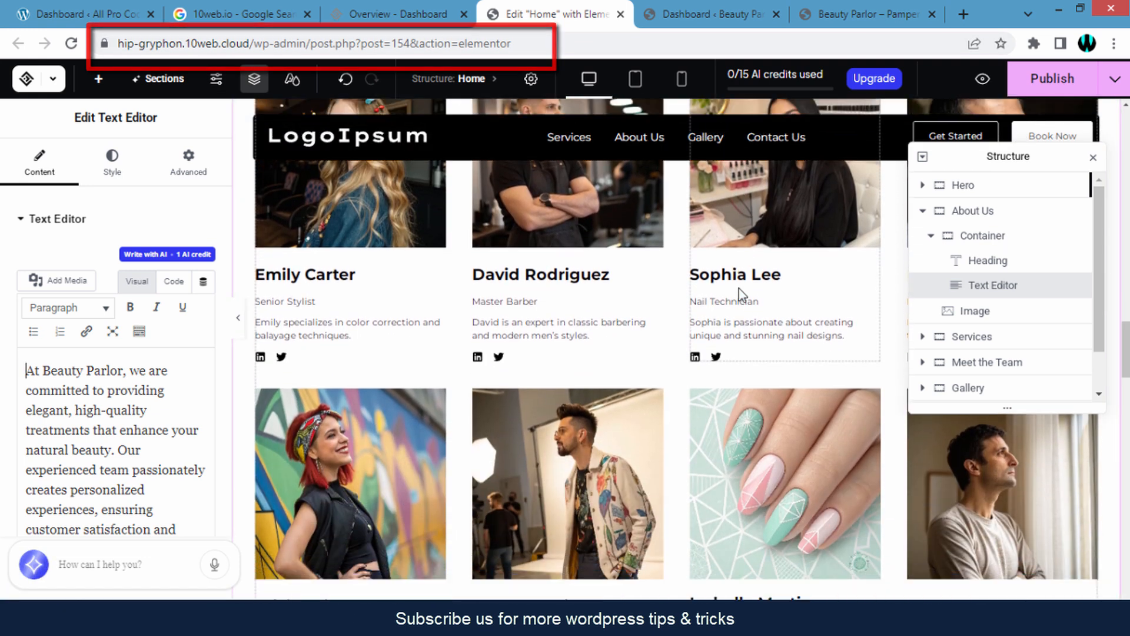
pyautogui.scroll(-7, 740, 289)
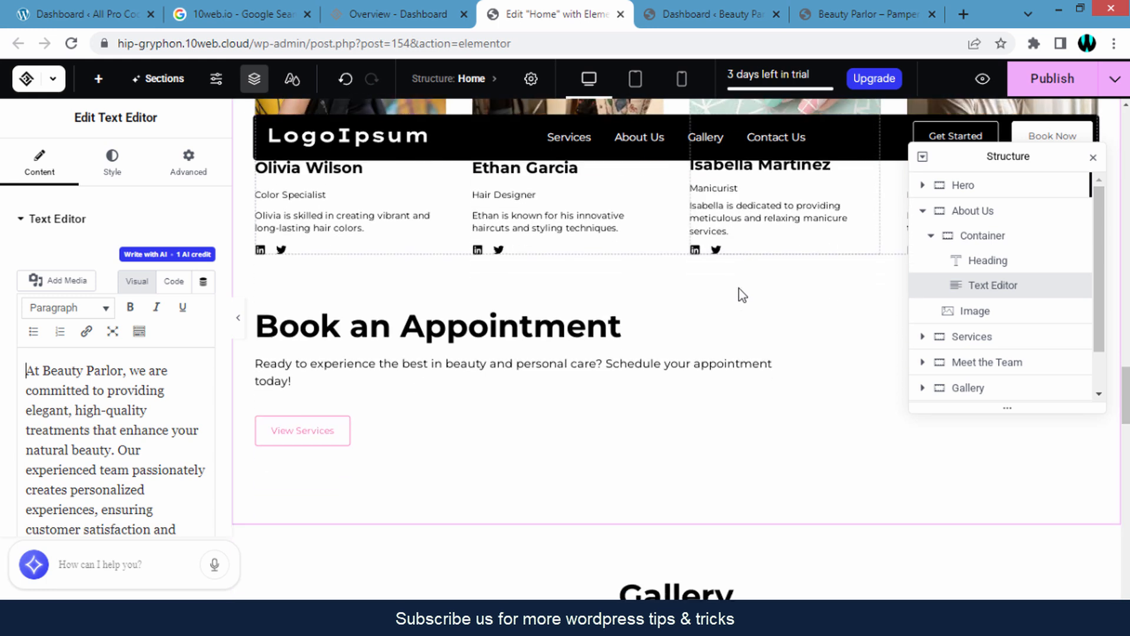
pyautogui.click(693, 13)
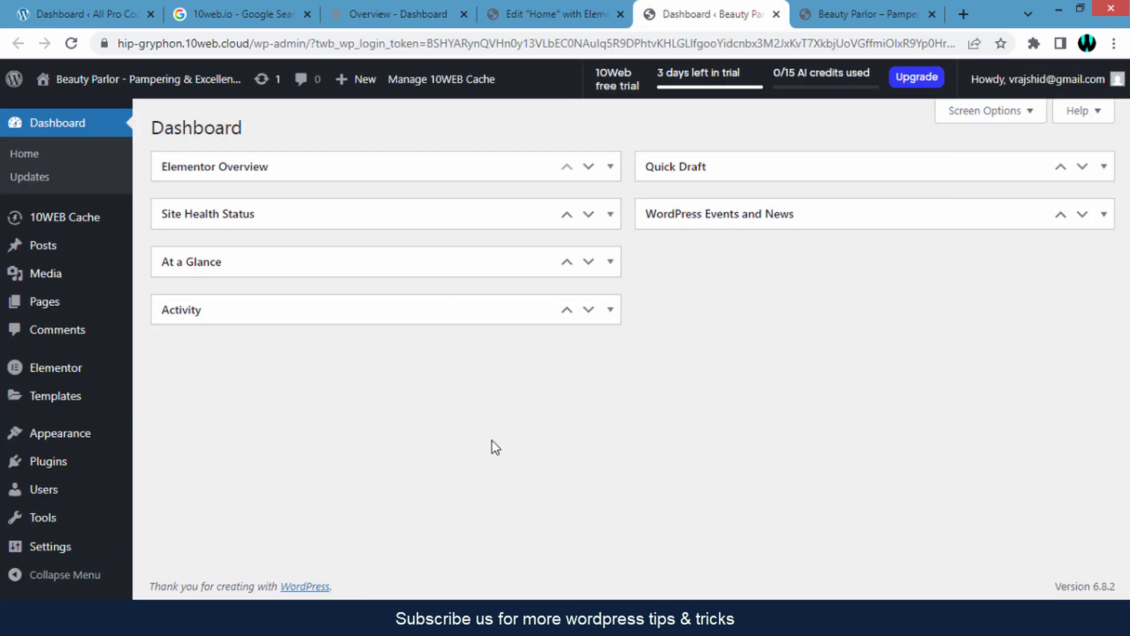
# - Start a new user under Users > Add New with username 'admin'
pyautogui.click(52, 491)
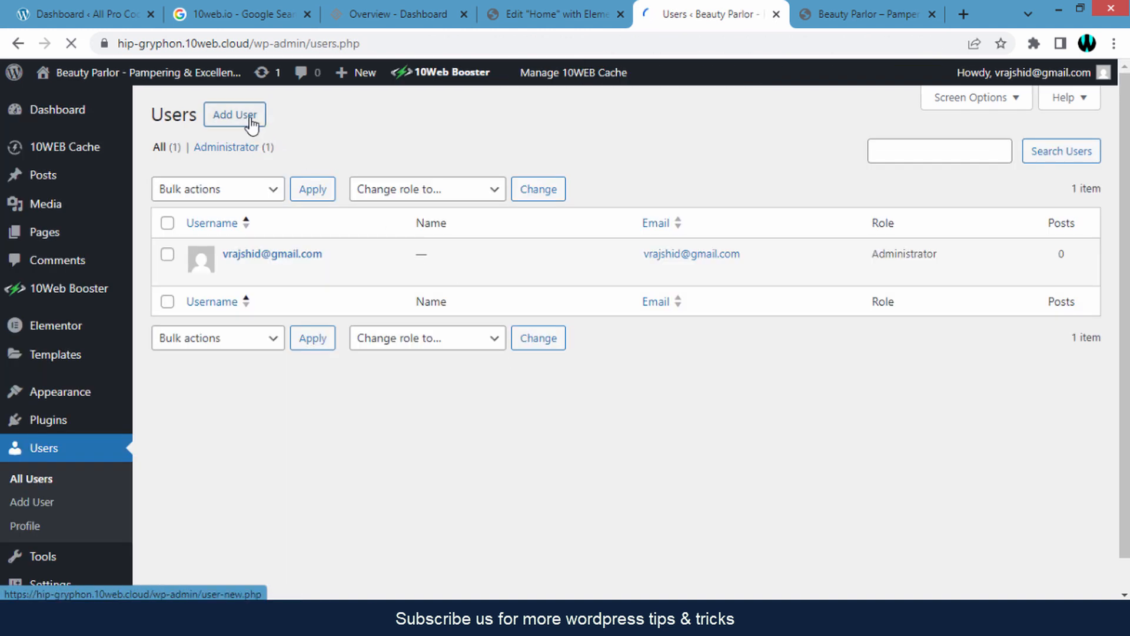
pyautogui.click(250, 135)
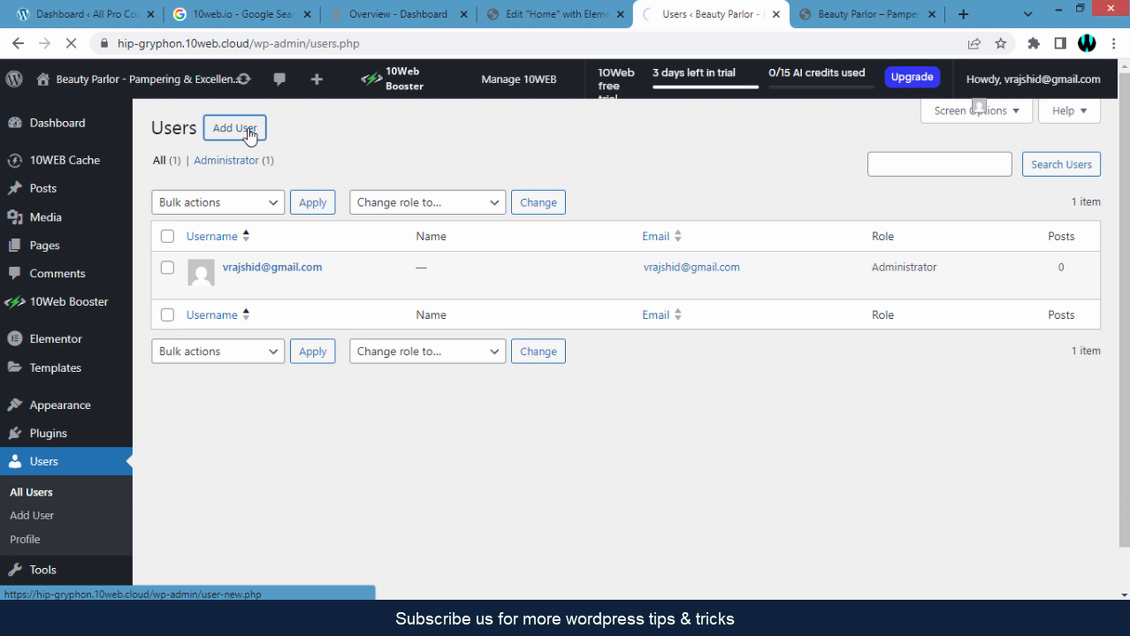
pyautogui.click(380, 194)
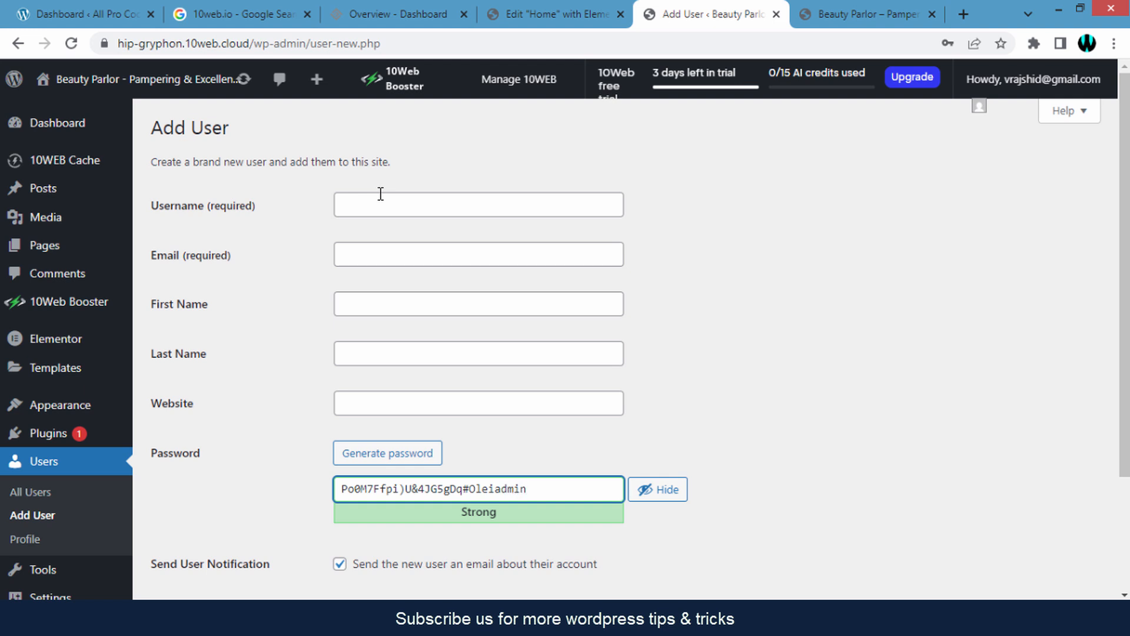
pyautogui.click(405, 208)
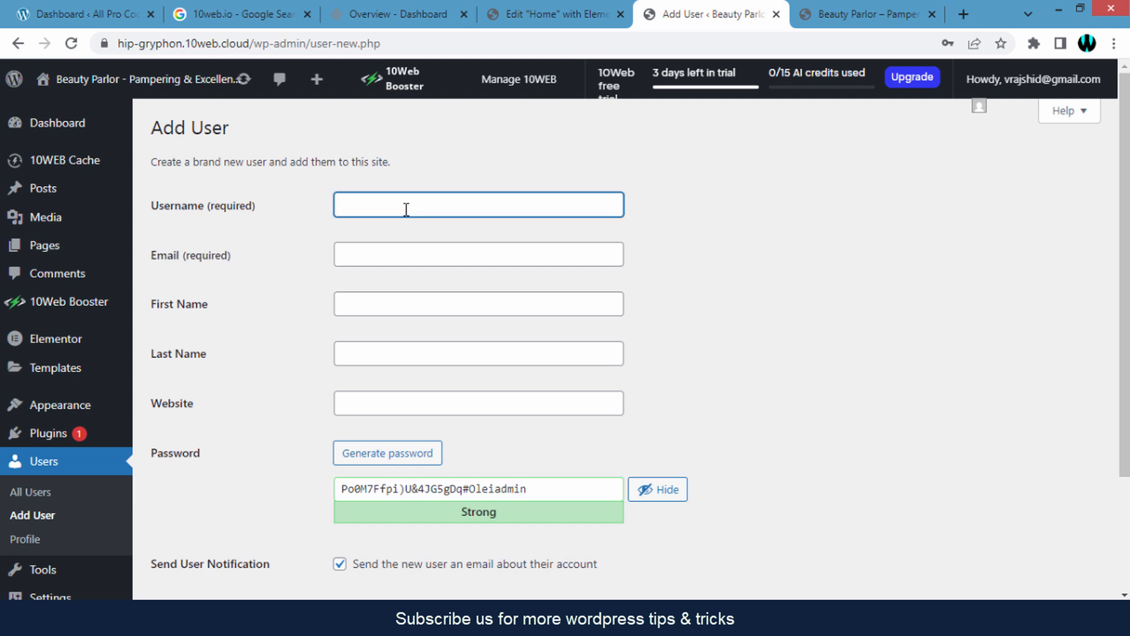
pyautogui.write('admin')
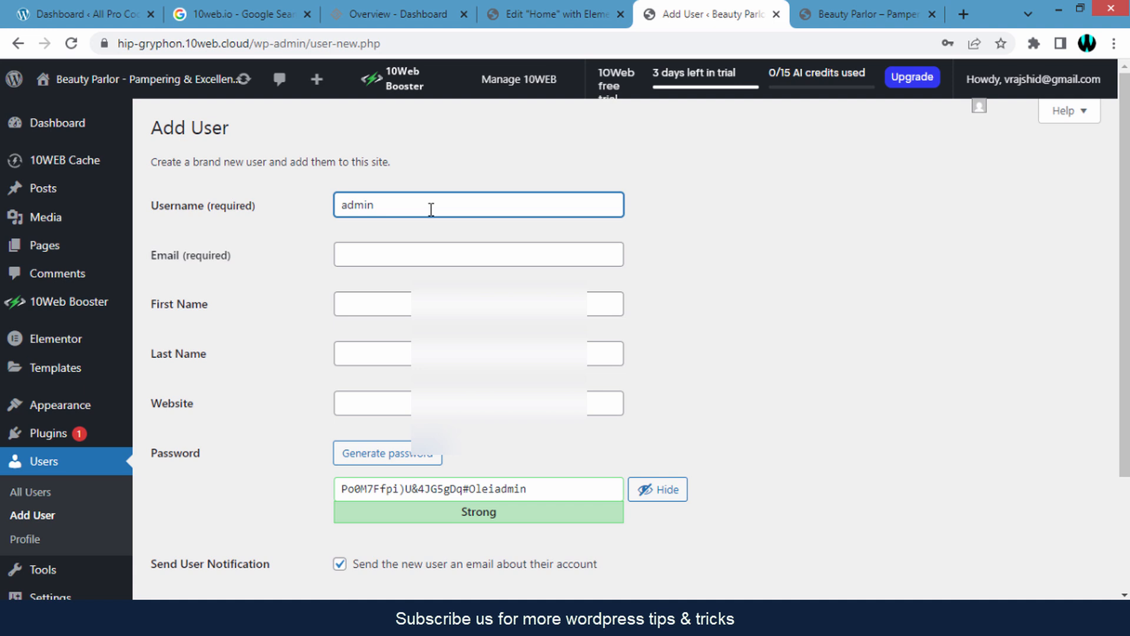
# - Fill in the new user's e-mail and replace the generated password with a custom one
pyautogui.click(454, 249)
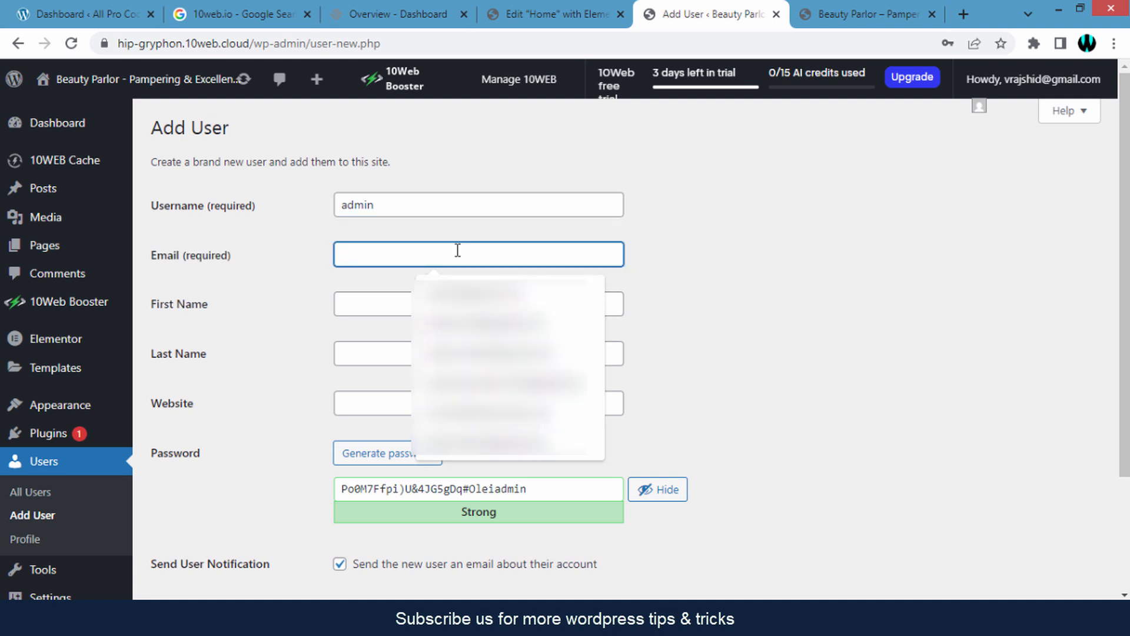
pyautogui.click(499, 324)
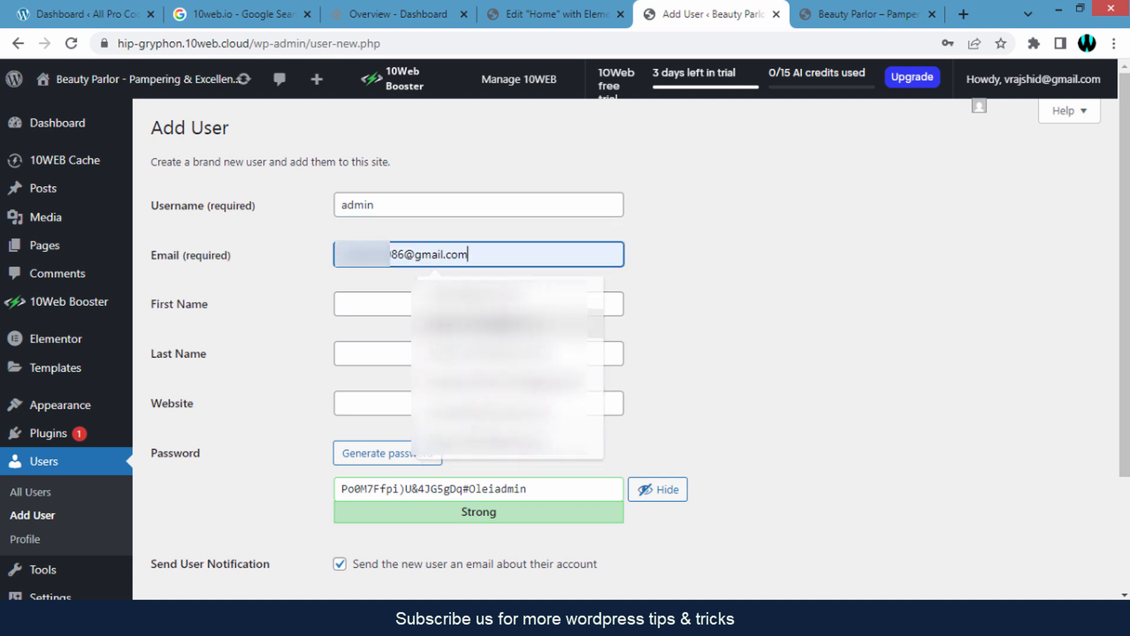
pyautogui.click(477, 302)
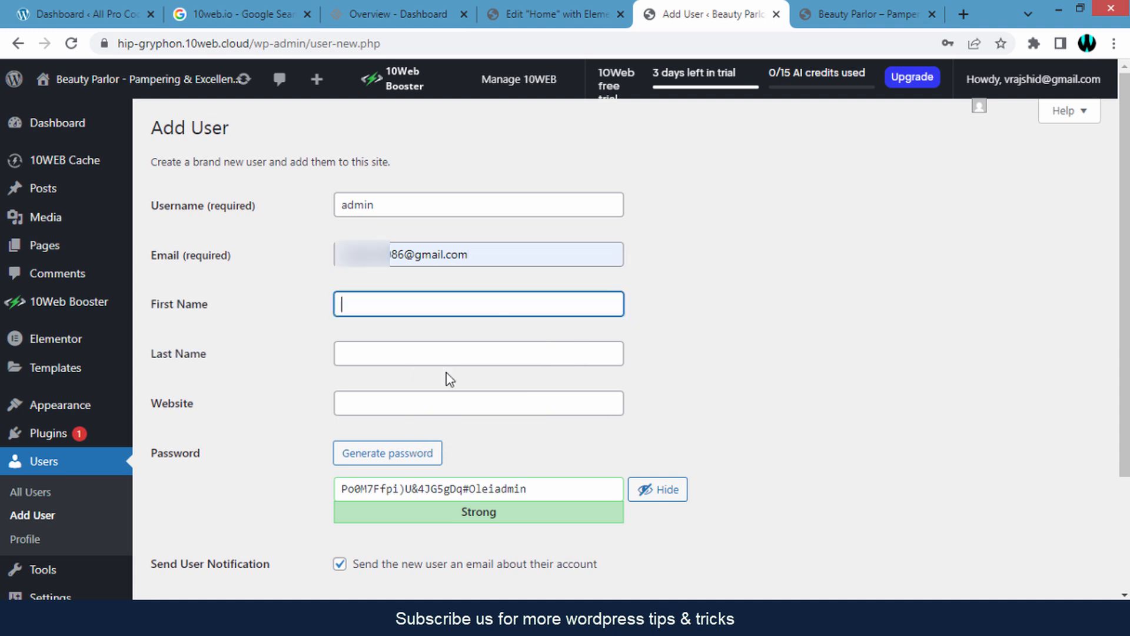
pyautogui.scroll(-2, 724, 375)
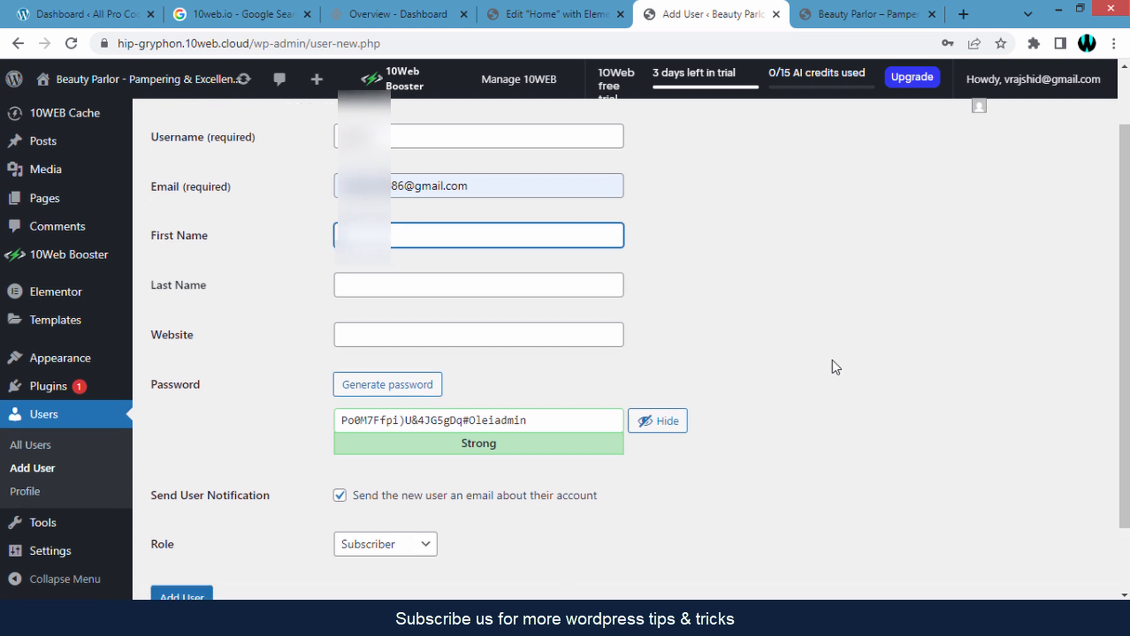
pyautogui.tripleClick(546, 339)
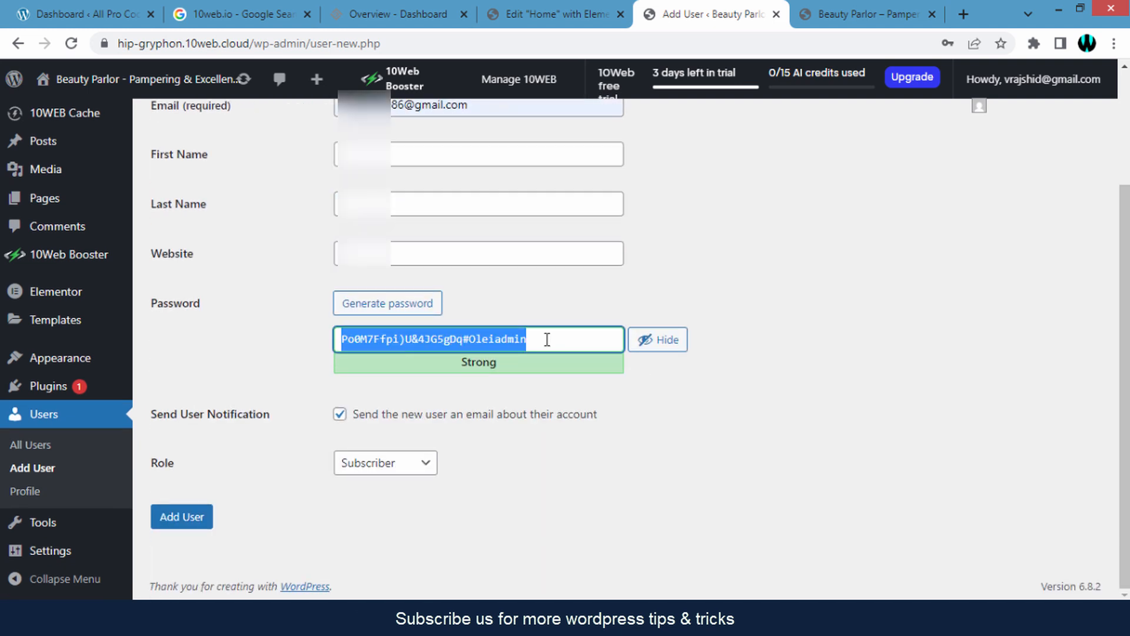
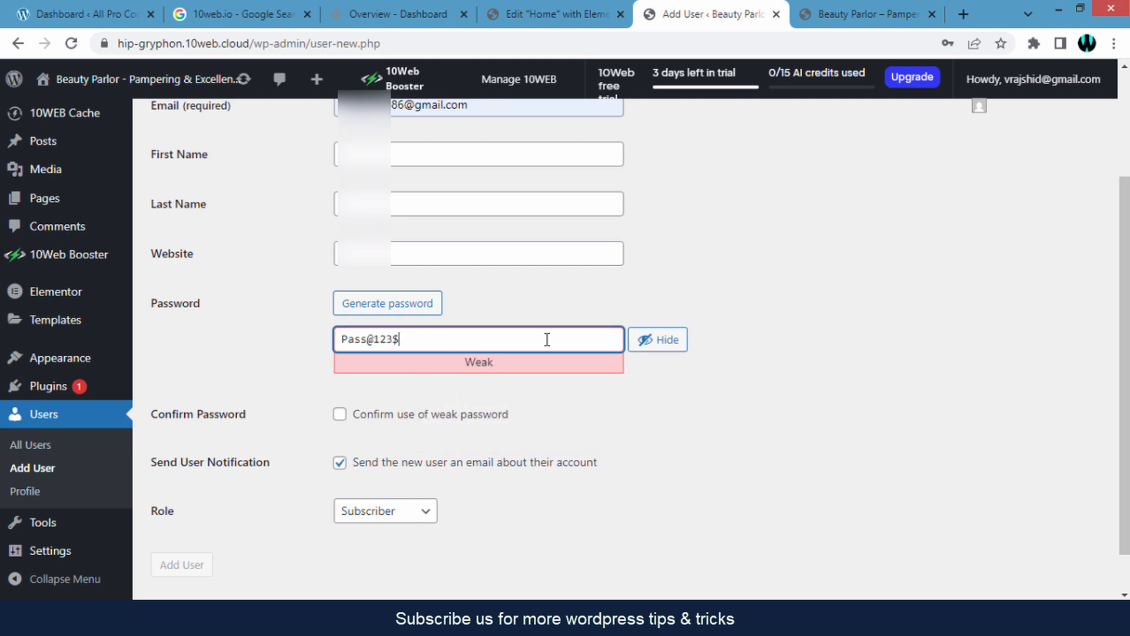
pyautogui.click(688, 393)
# - Confirm the weak password, set the role to Administrator, and add the user
pyautogui.scroll(-1, 689, 395)
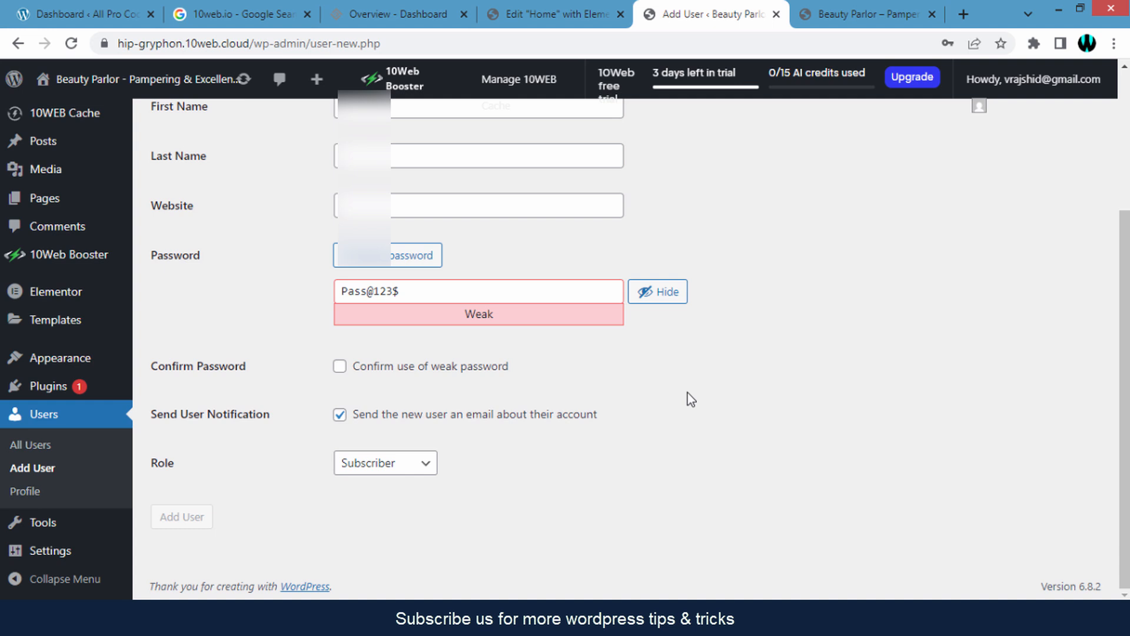
pyautogui.click(340, 367)
pyautogui.moveTo(151, 463); pyautogui.dragTo(180, 465)
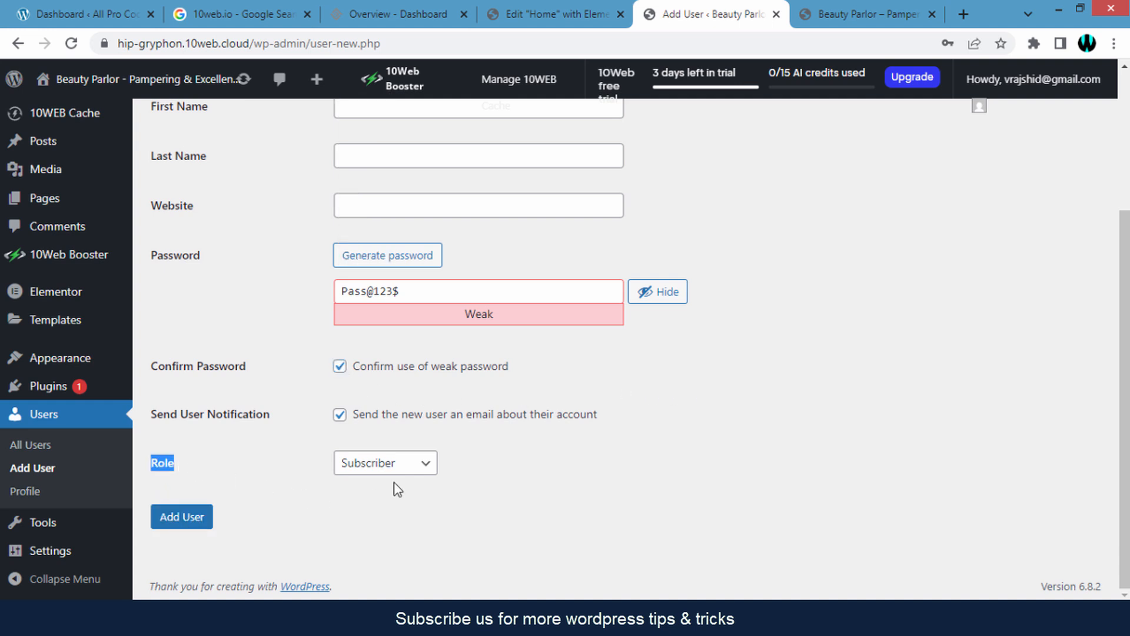
pyautogui.click(406, 468)
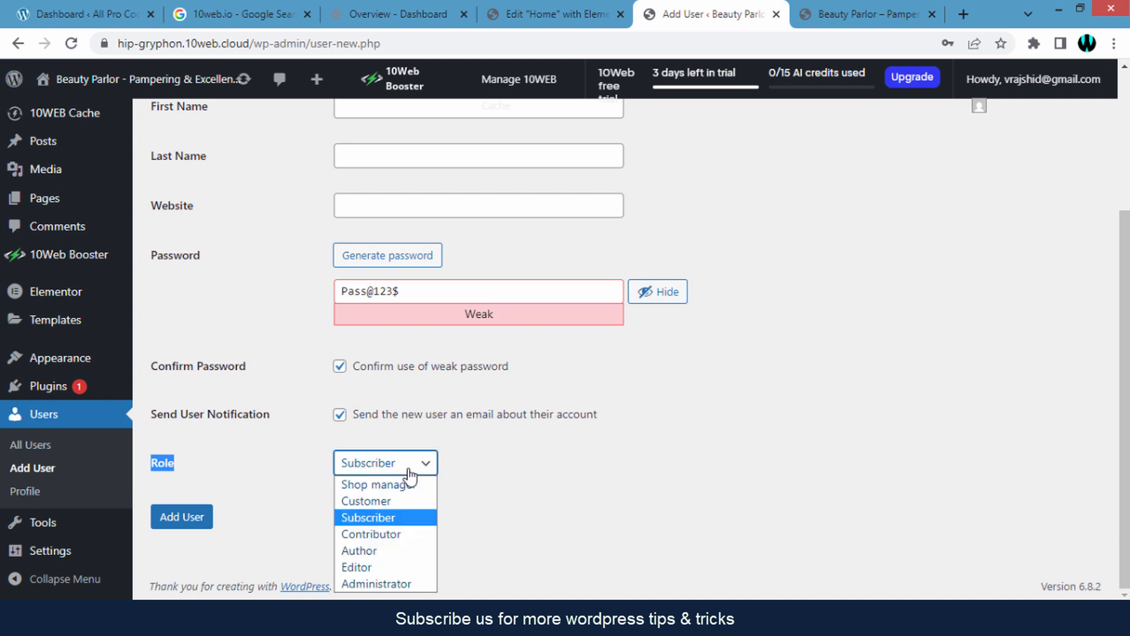
pyautogui.click(391, 584)
pyautogui.click(318, 527)
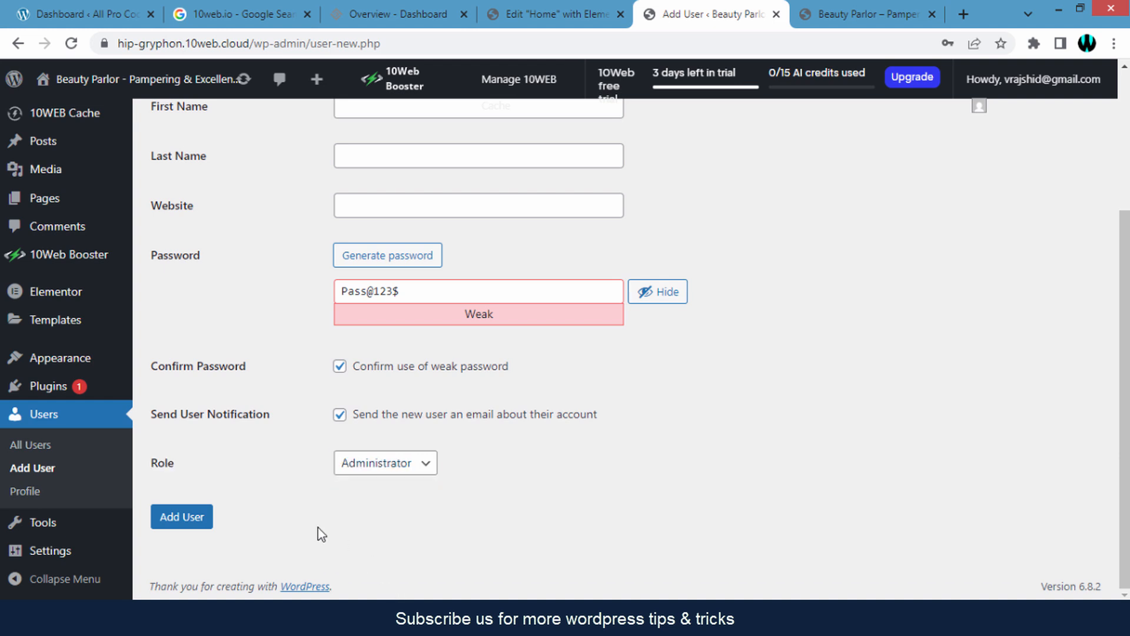
pyautogui.click(200, 528)
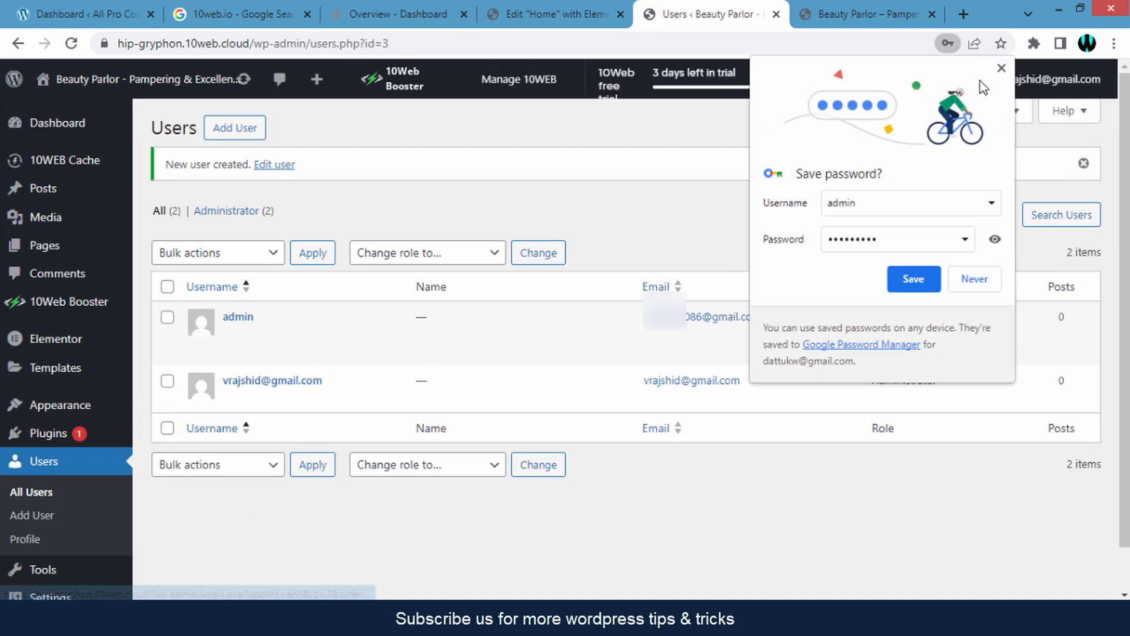
# - Dismiss the save-password prompt, confirm the new Administrator user, and go to the plugins pages
pyautogui.click(1001, 68)
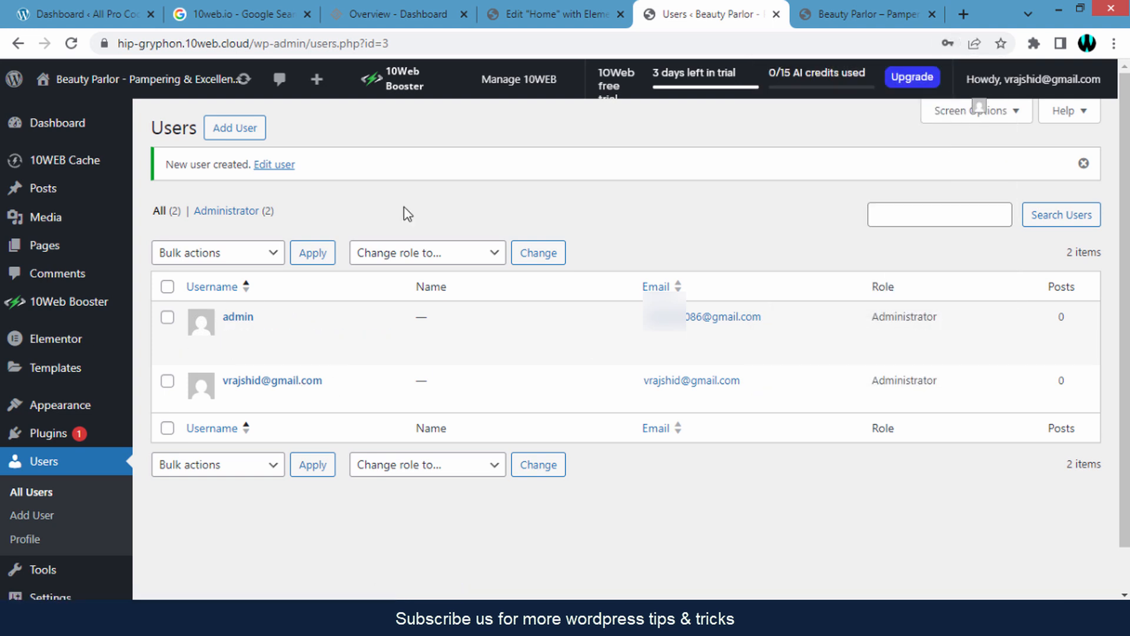
pyautogui.click(53, 439)
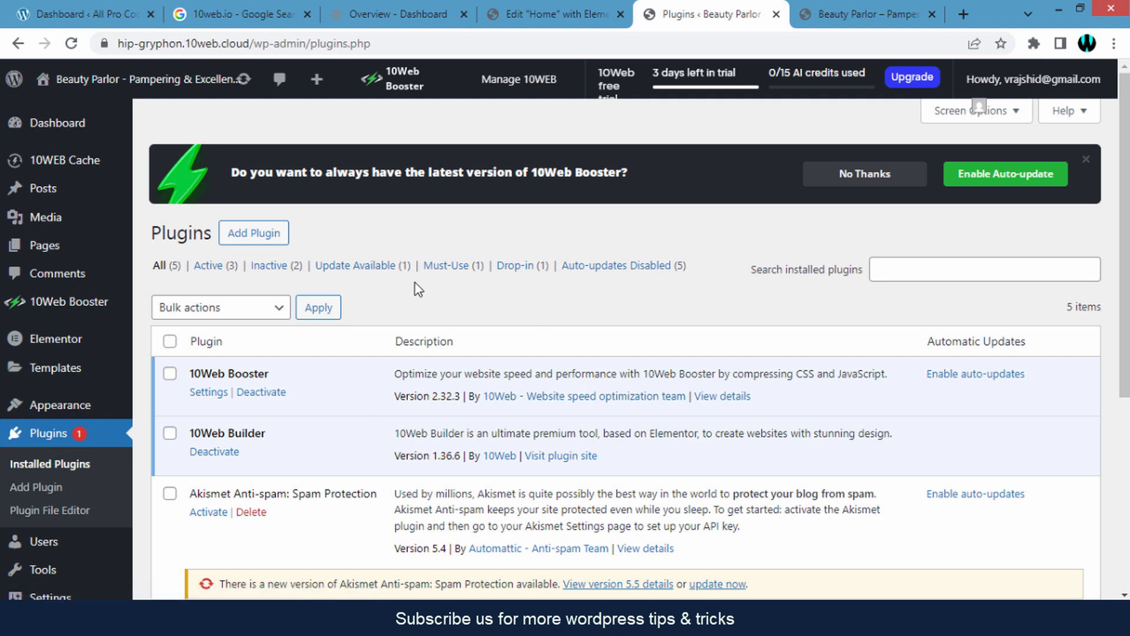
pyautogui.click(264, 246)
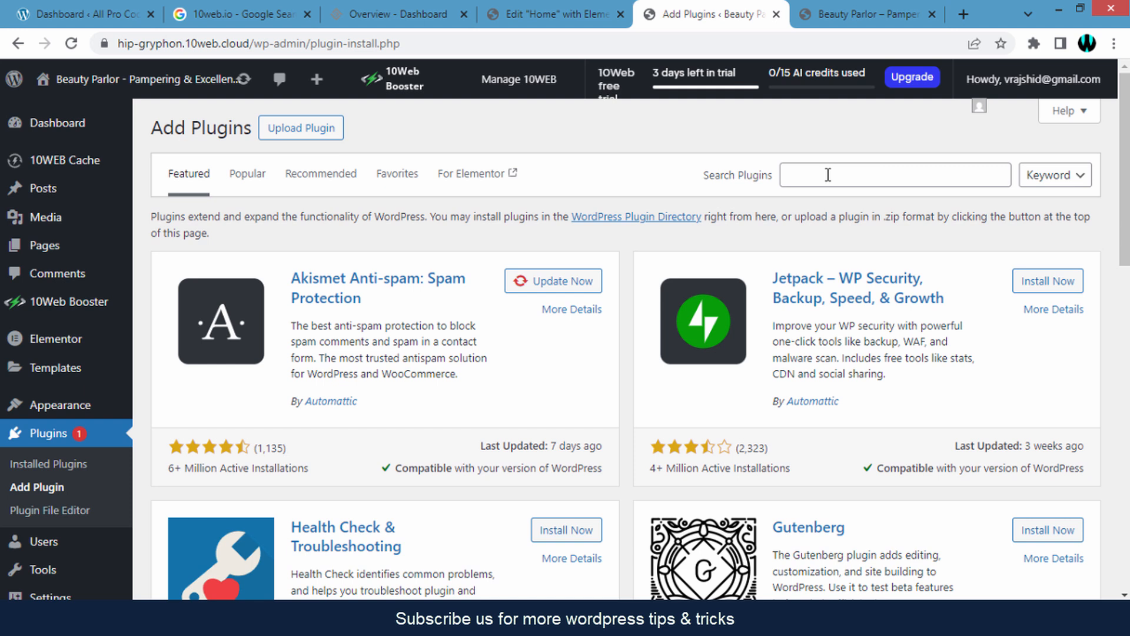
# - Search 'all in one', then install and activate All-in-One WP Migration and Backup 7.97
pyautogui.click(827, 175)
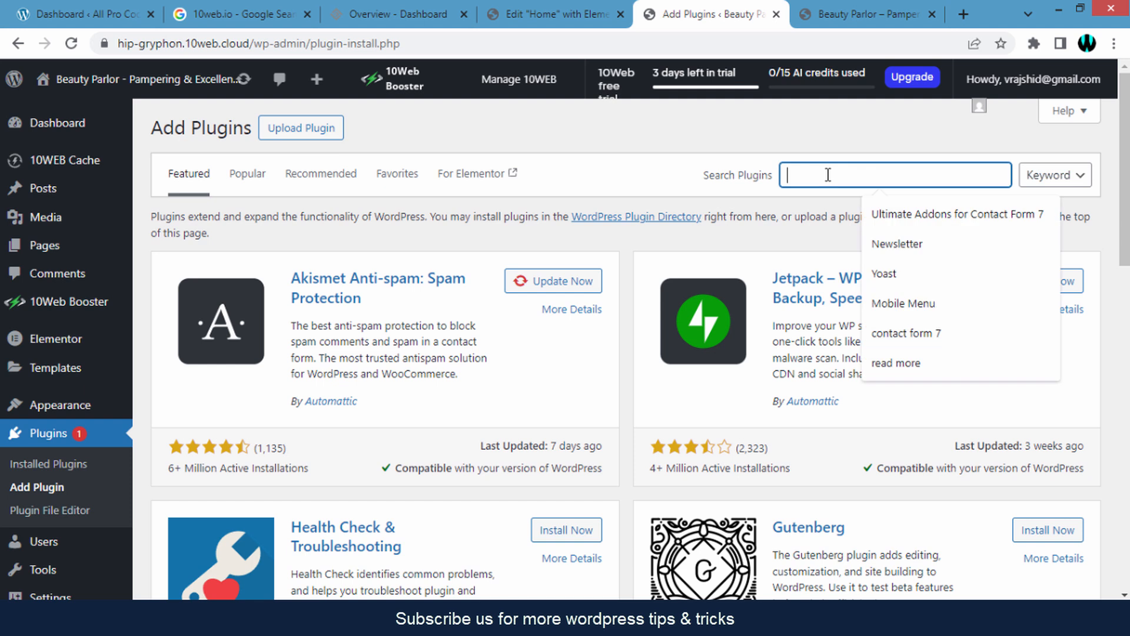
pyautogui.write('all in')
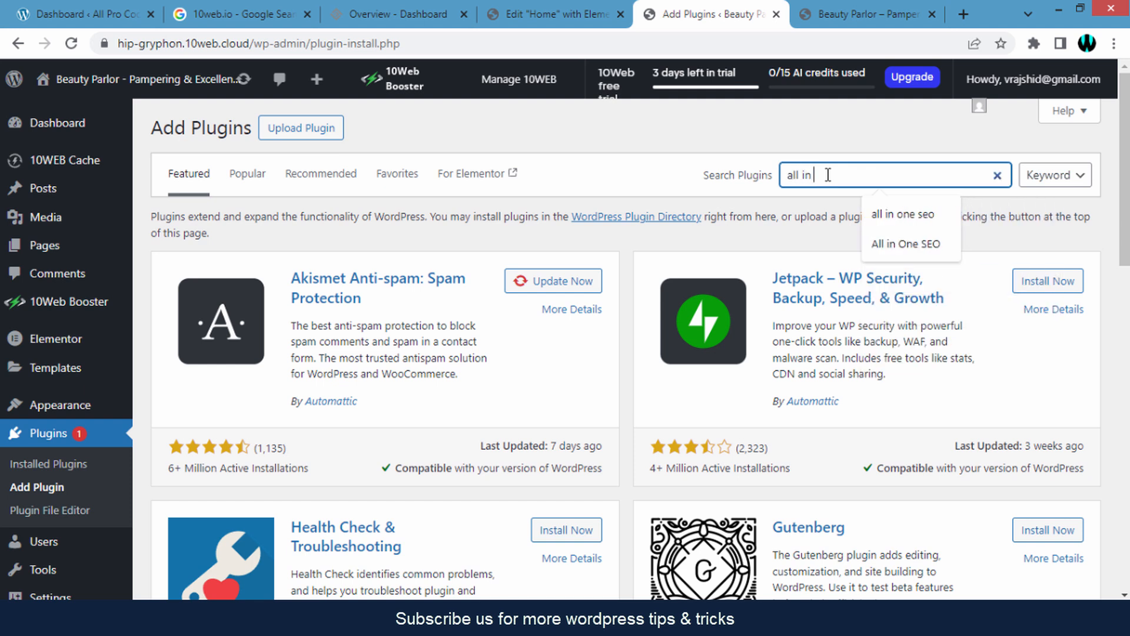
pyautogui.write(' one')
pyautogui.press('Return')
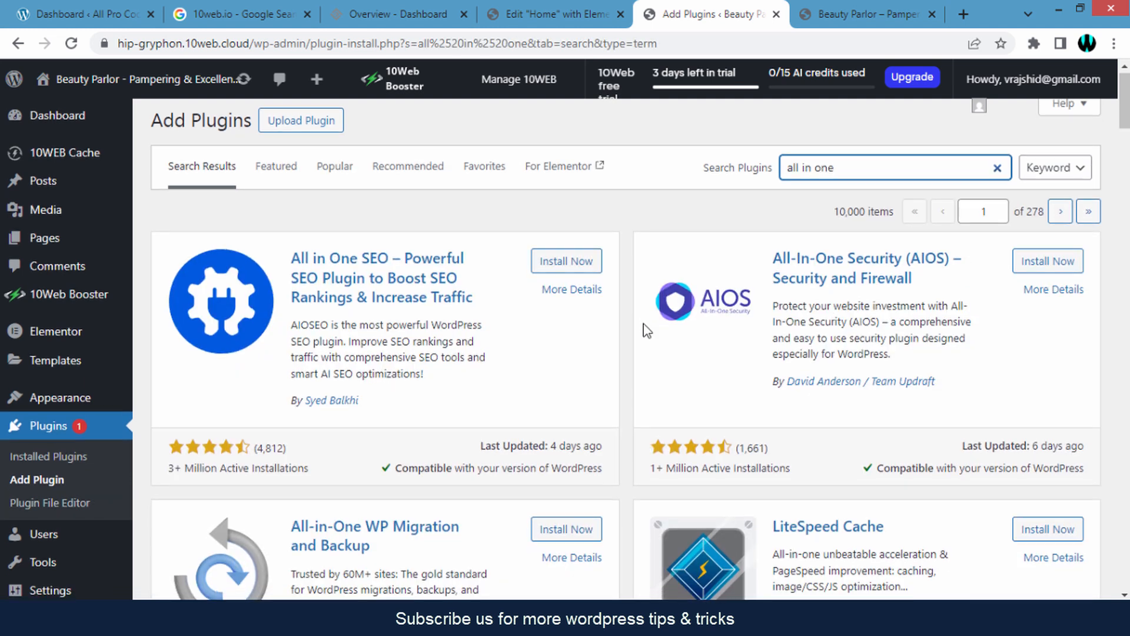
pyautogui.scroll(-3, 567, 350)
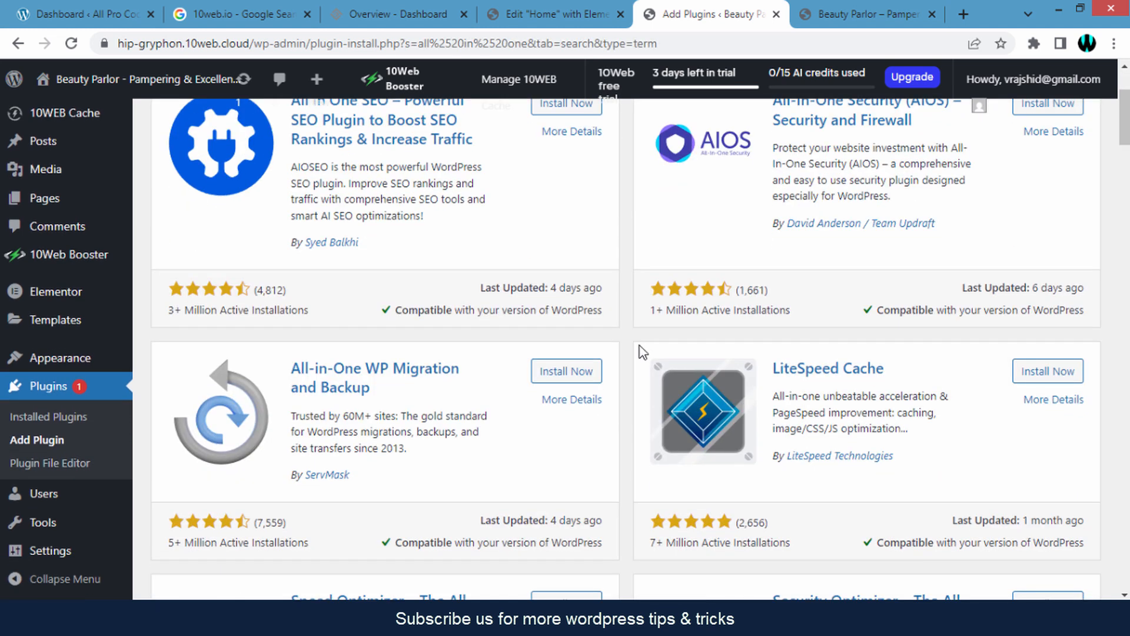
pyautogui.click(555, 379)
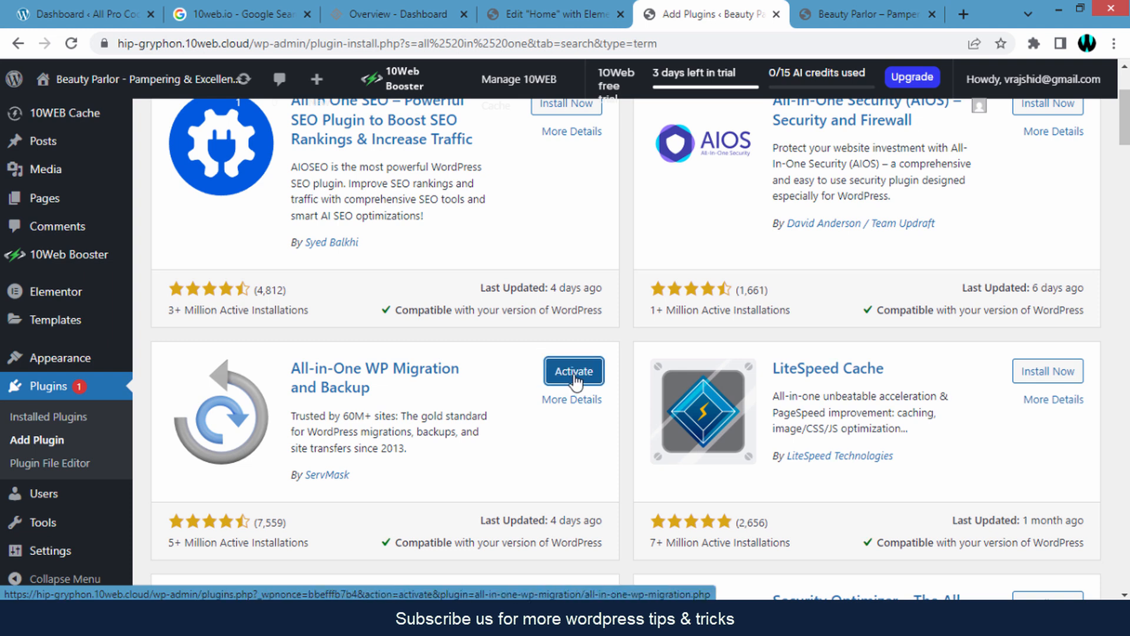
pyautogui.click(574, 372)
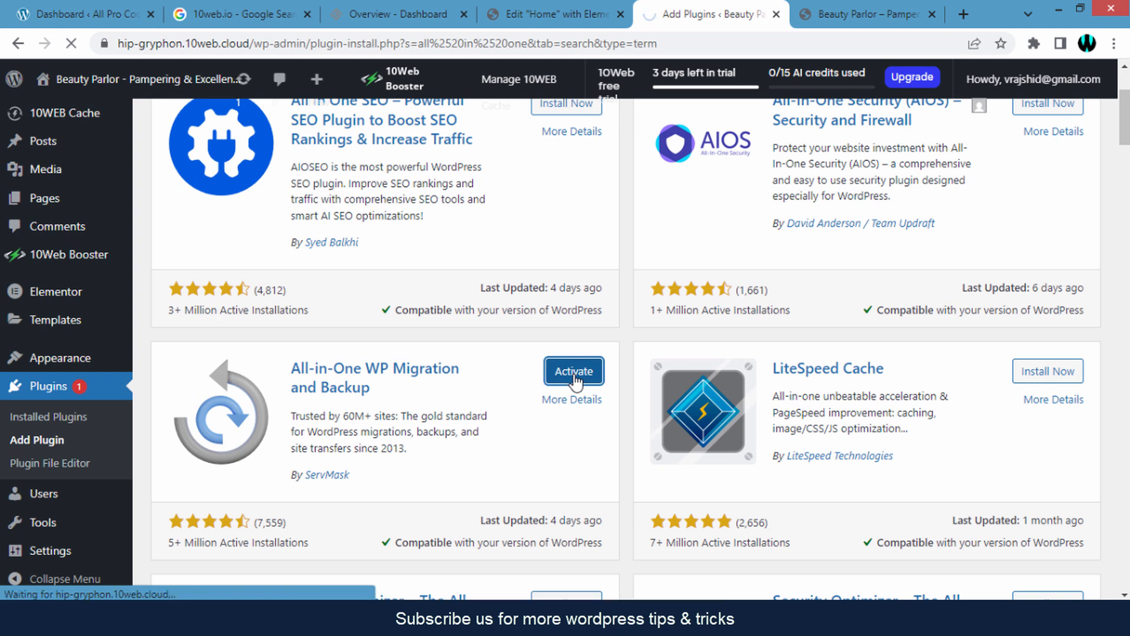
pyautogui.scroll(-4, 548, 373)
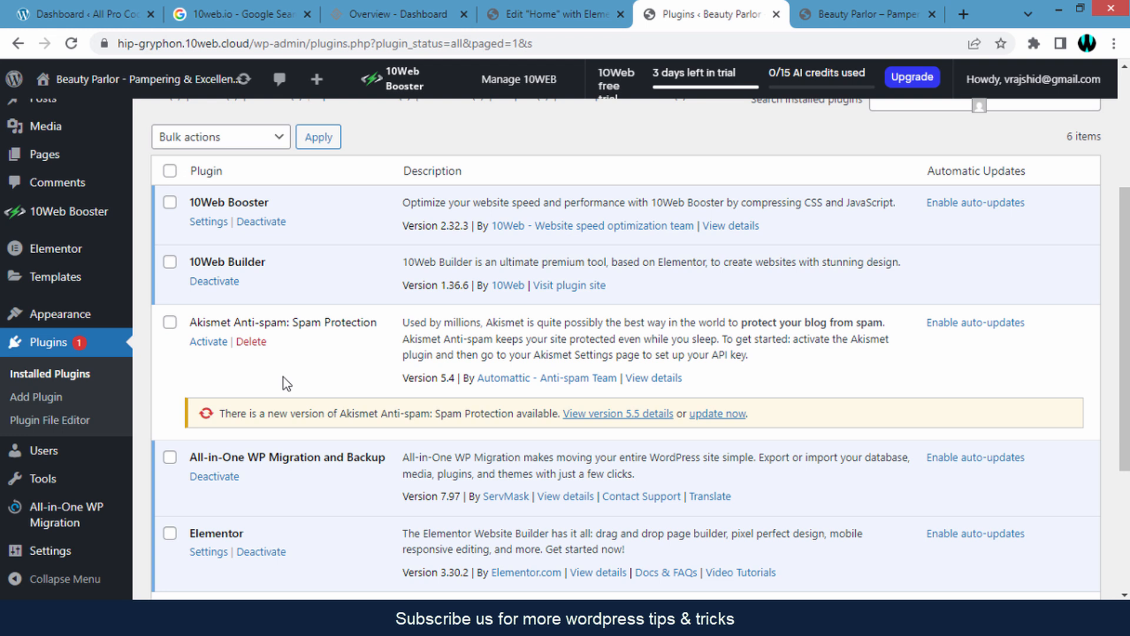
pyautogui.scroll(-2, 284, 377)
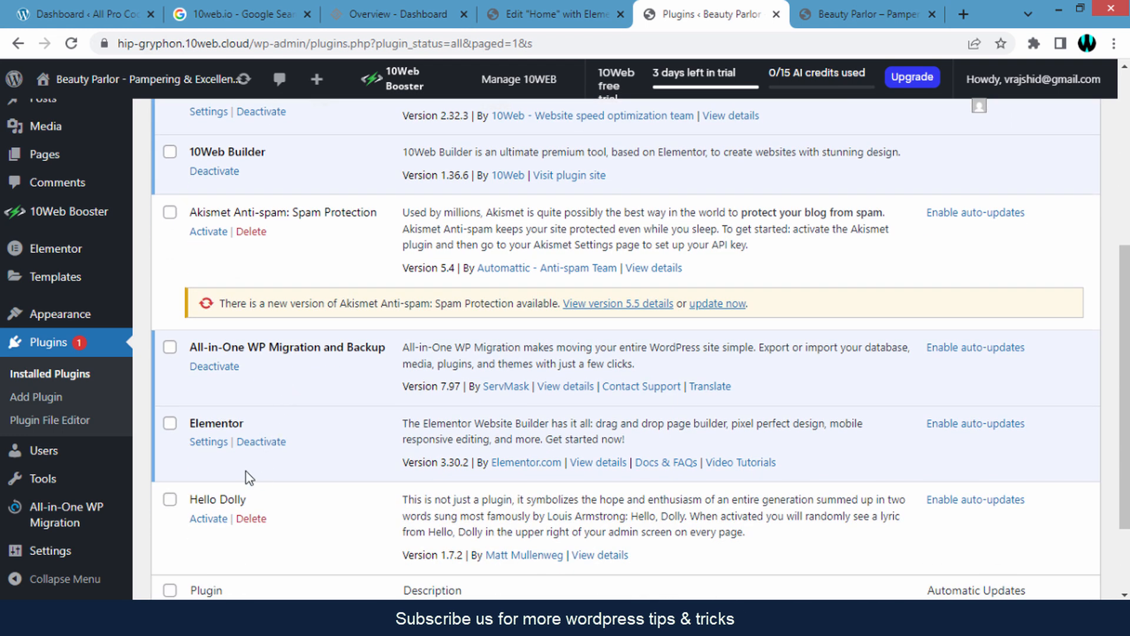
pyautogui.moveTo(74, 518)
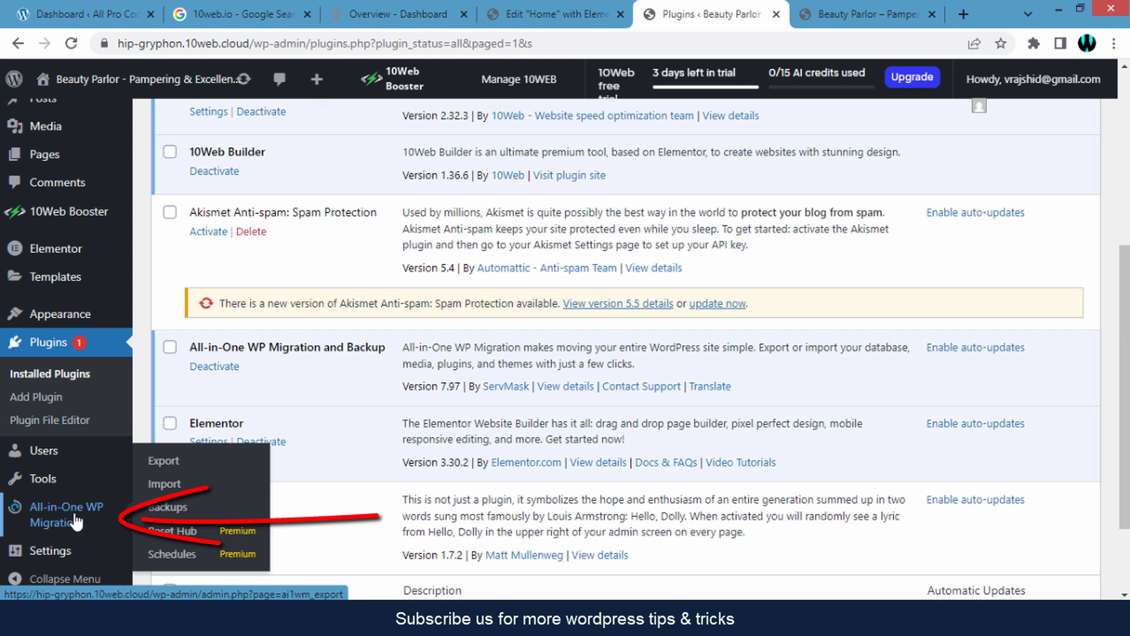
# - Export the whole site to a 182 MB file, download it, and close the export window
pyautogui.click(176, 468)
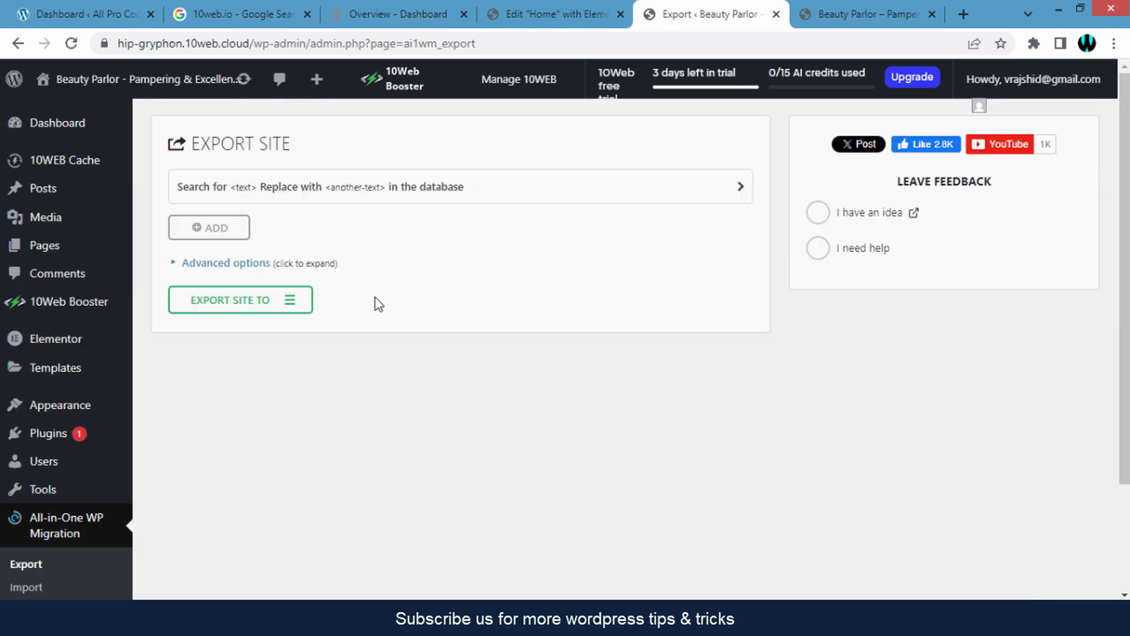
pyautogui.click(289, 310)
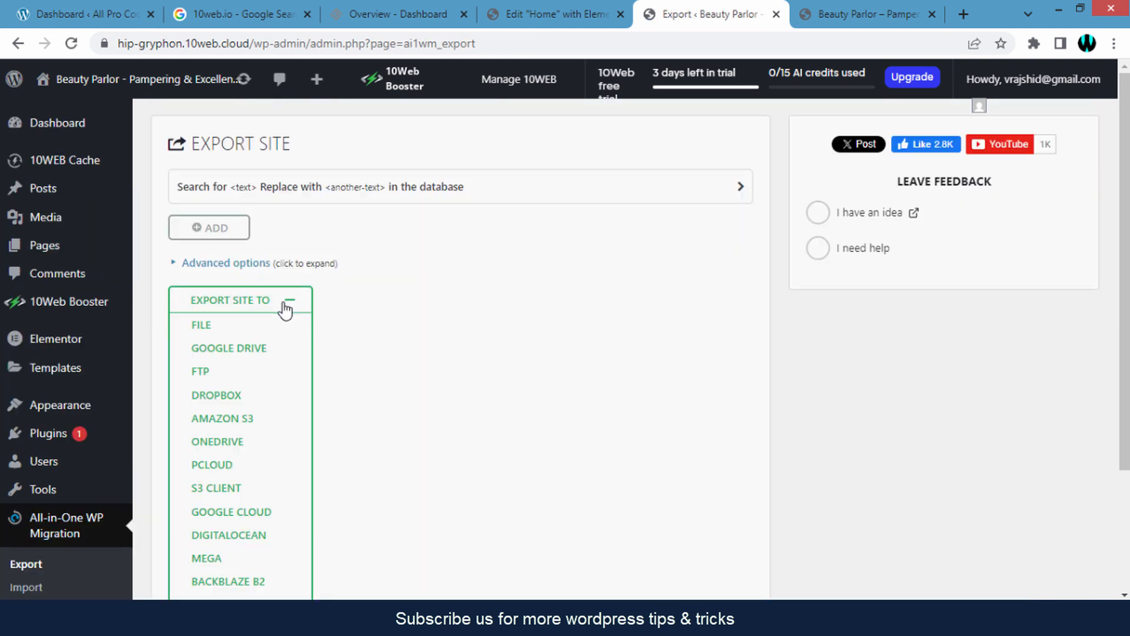
pyautogui.click(218, 325)
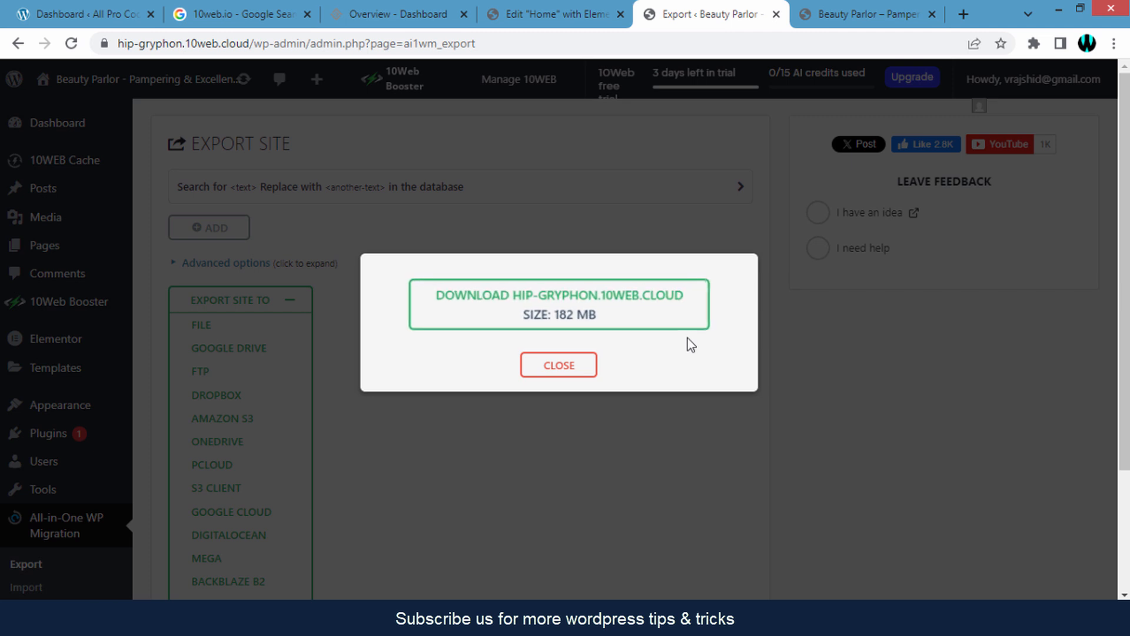
pyautogui.click(639, 310)
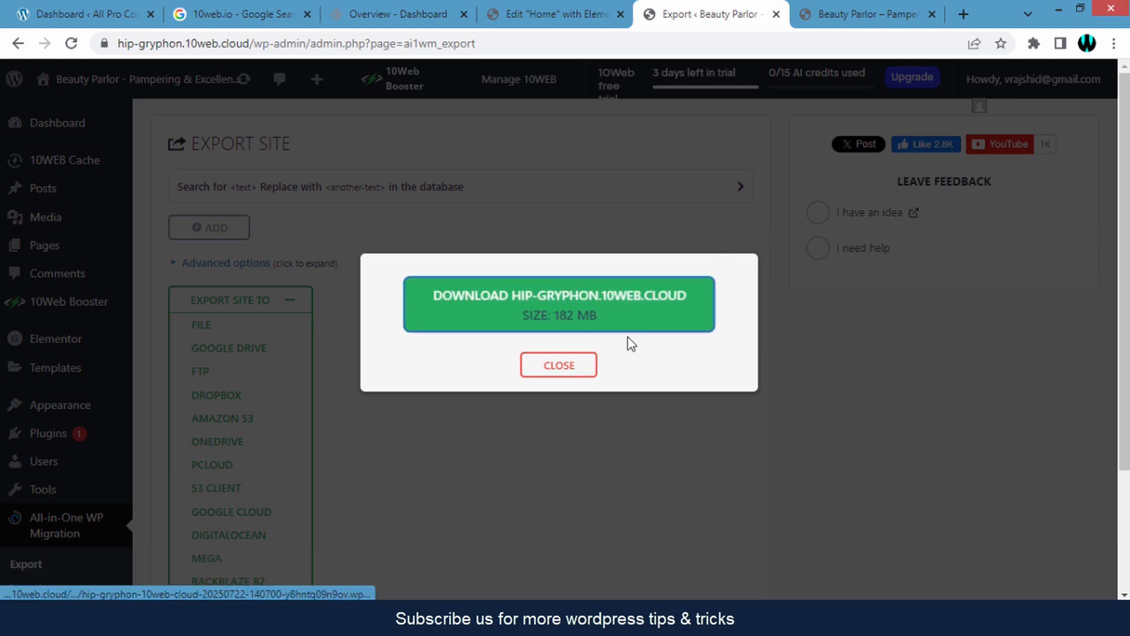
pyautogui.click(569, 378)
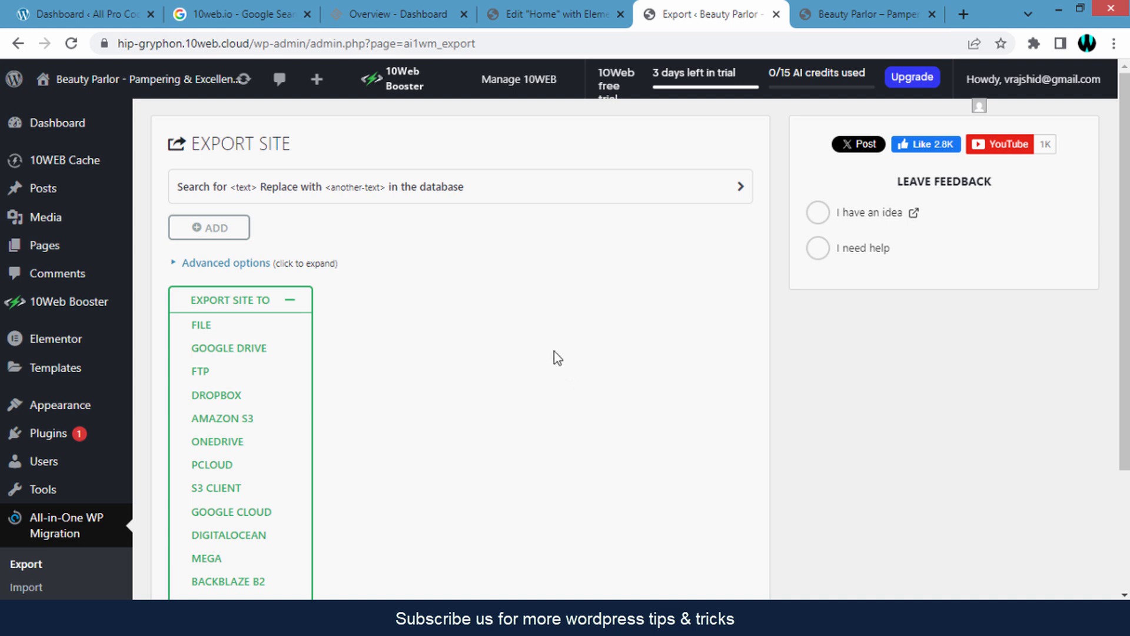
# - Switch to the destination WordPress site and open All-in-One WP Migration's Import page
pyautogui.click(99, 3)
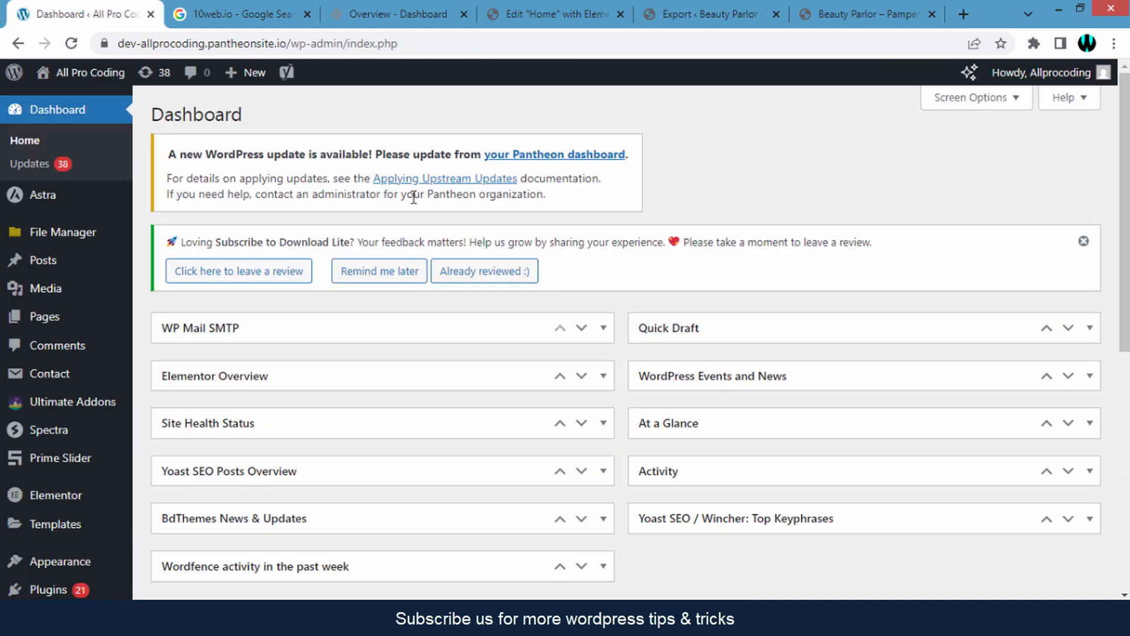
pyautogui.scroll(-4, 419, 236)
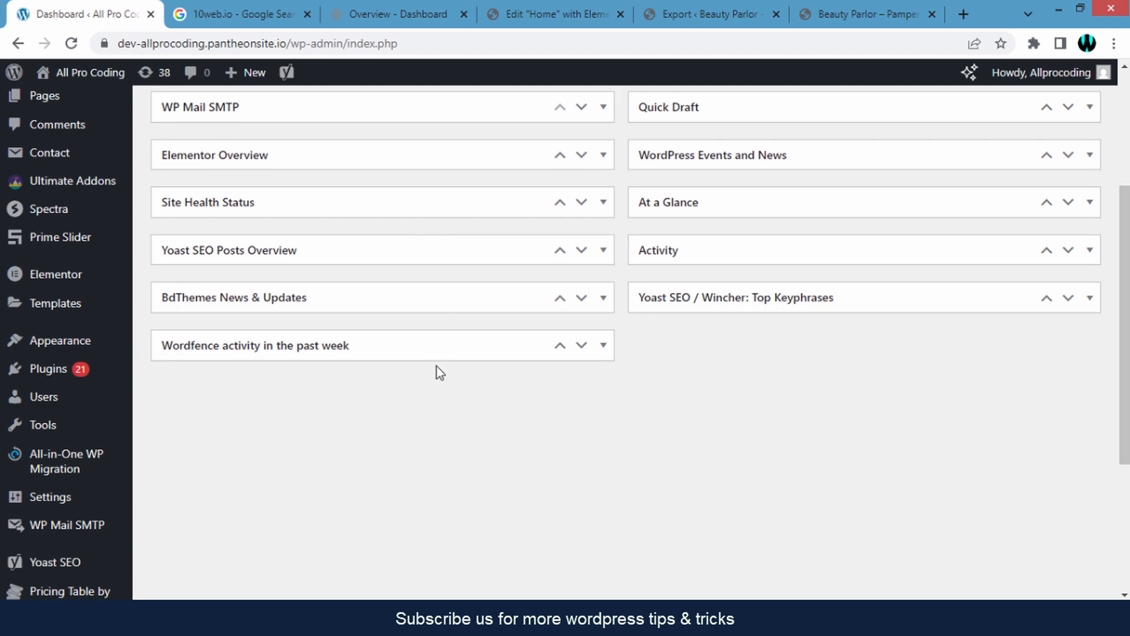
pyautogui.scroll(-1, 436, 365)
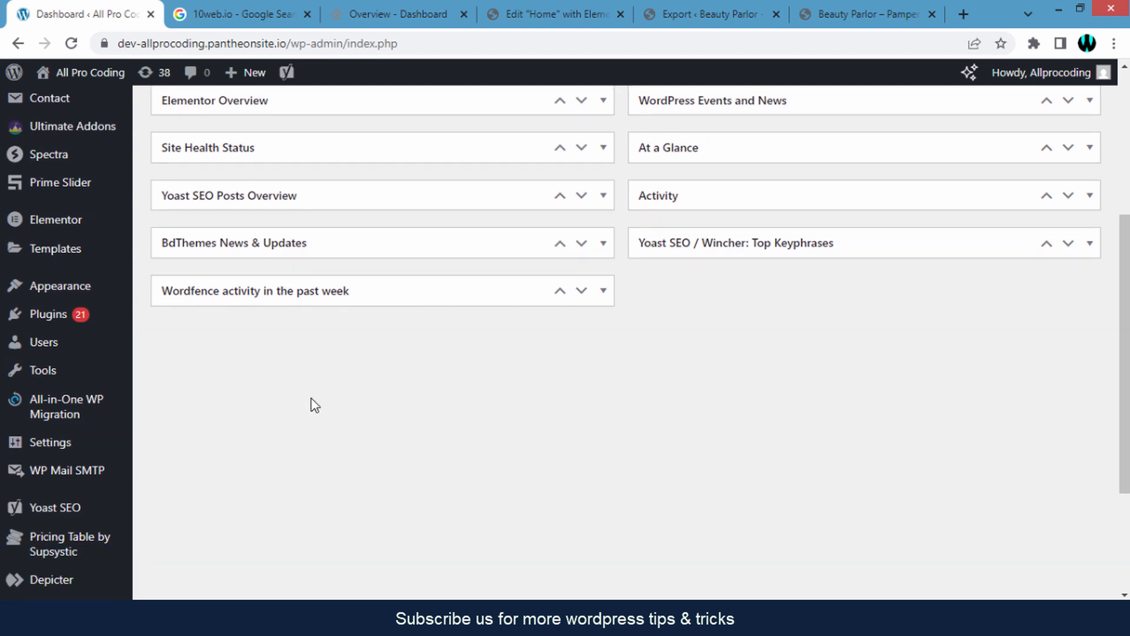
pyautogui.moveTo(66, 415)
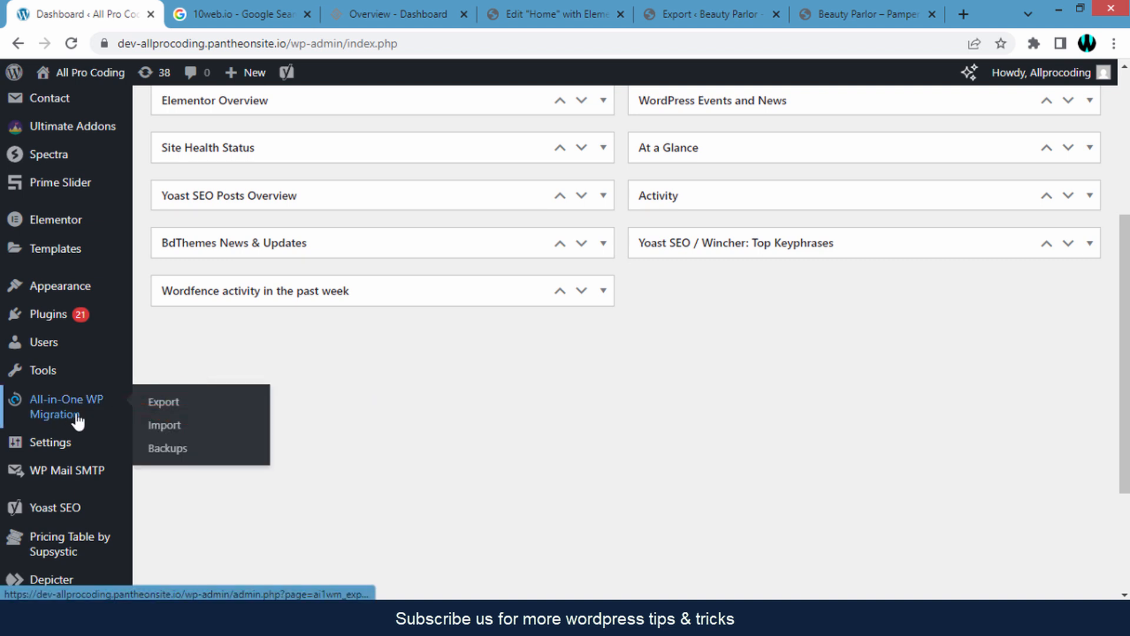
pyautogui.click(176, 431)
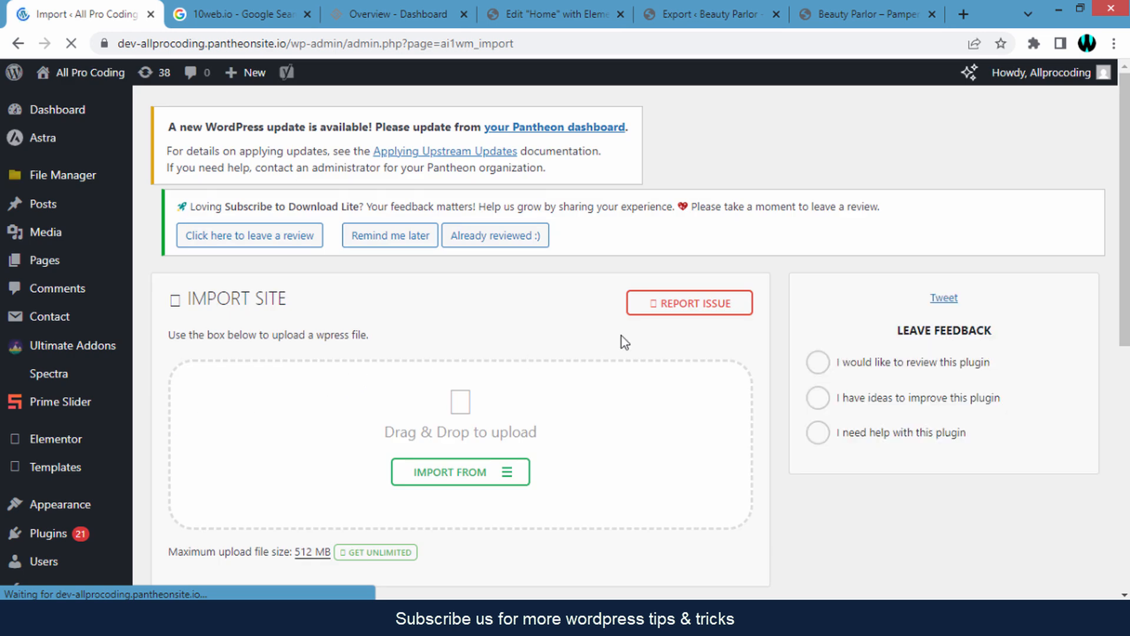
# - Highlight the 'Maximum upload file size: 512 MB' note on the Import page
pyautogui.scroll(-2, 625, 342)
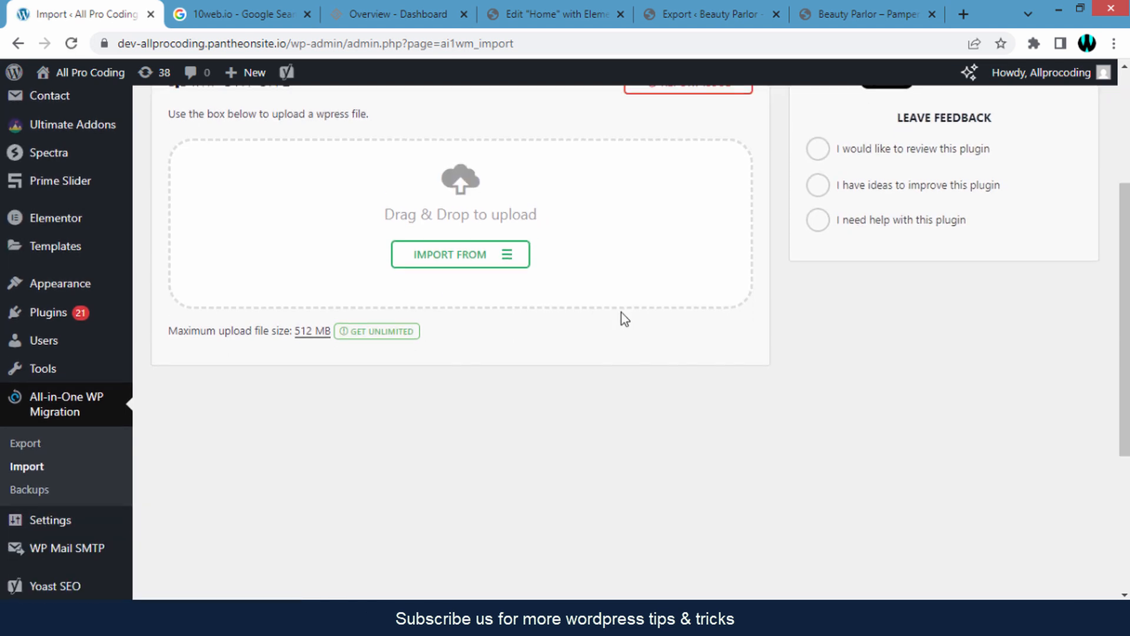
pyautogui.doubleClick(233, 331)
pyautogui.moveTo(260, 333); pyautogui.dragTo(274, 334)
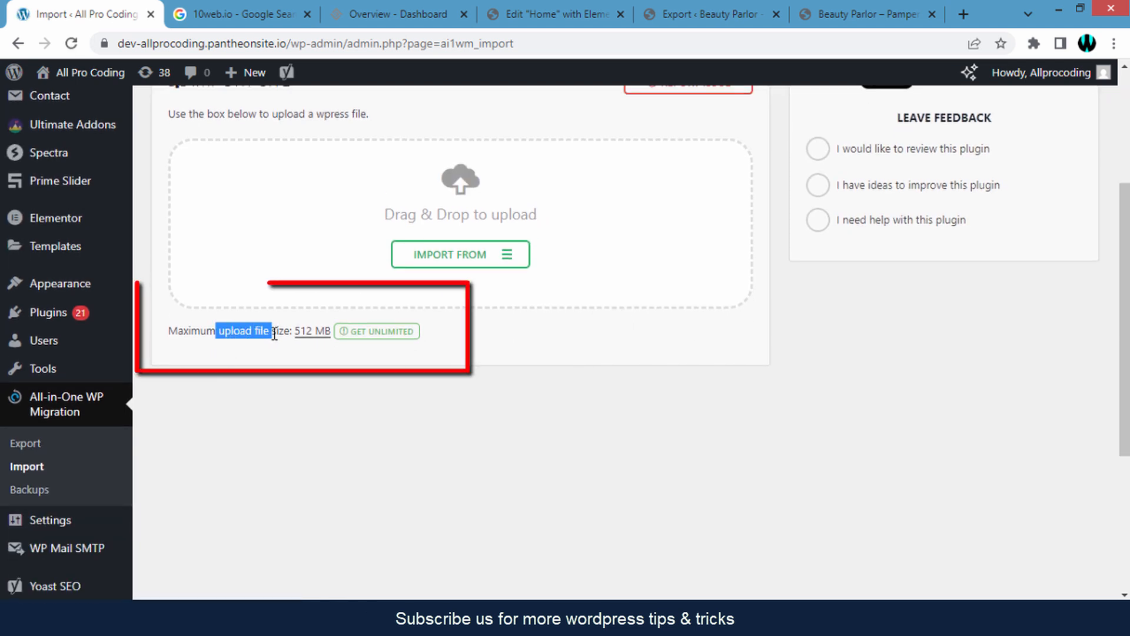
pyautogui.click(274, 334)
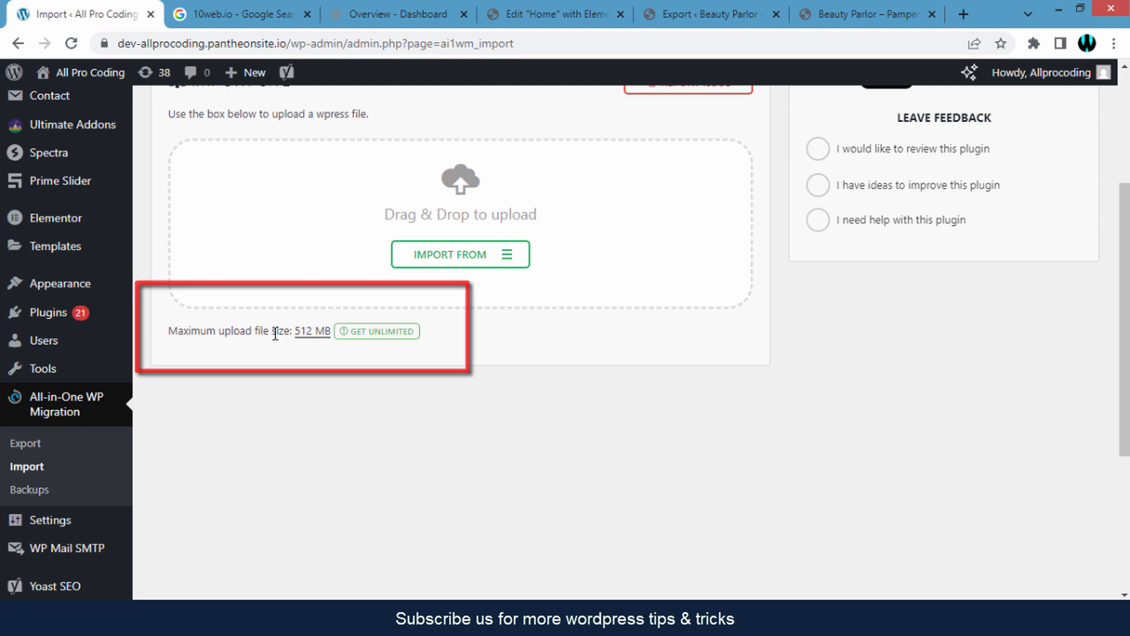
pyautogui.scroll(2, 281, 348)
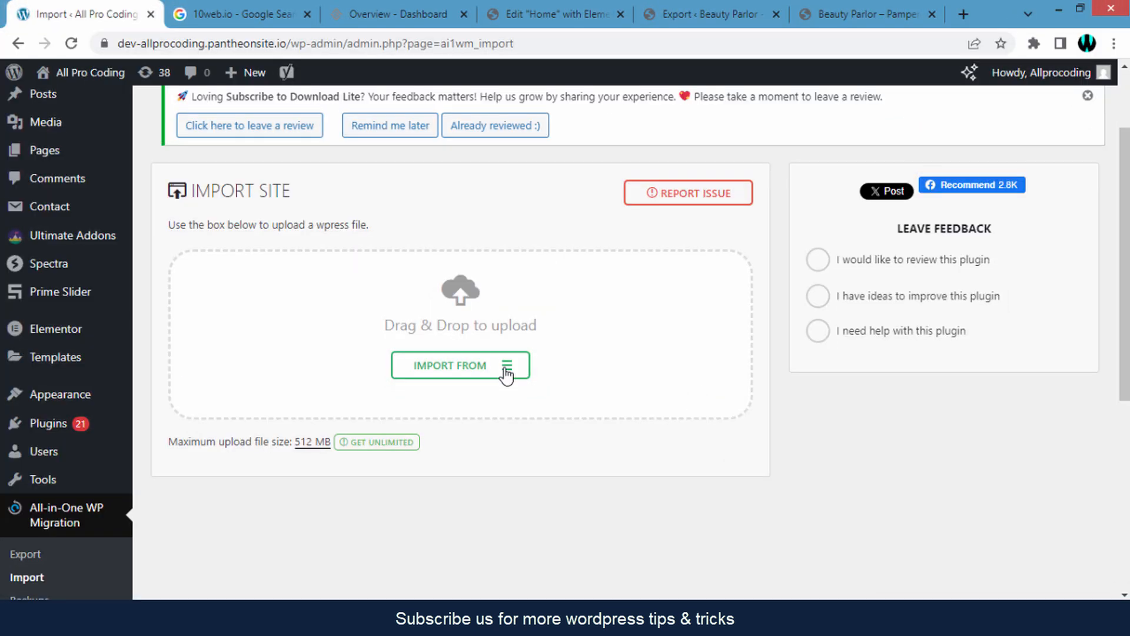
# - Import the exported .wpress backup from the Downloads folder using Import From > File
pyautogui.click(507, 367)
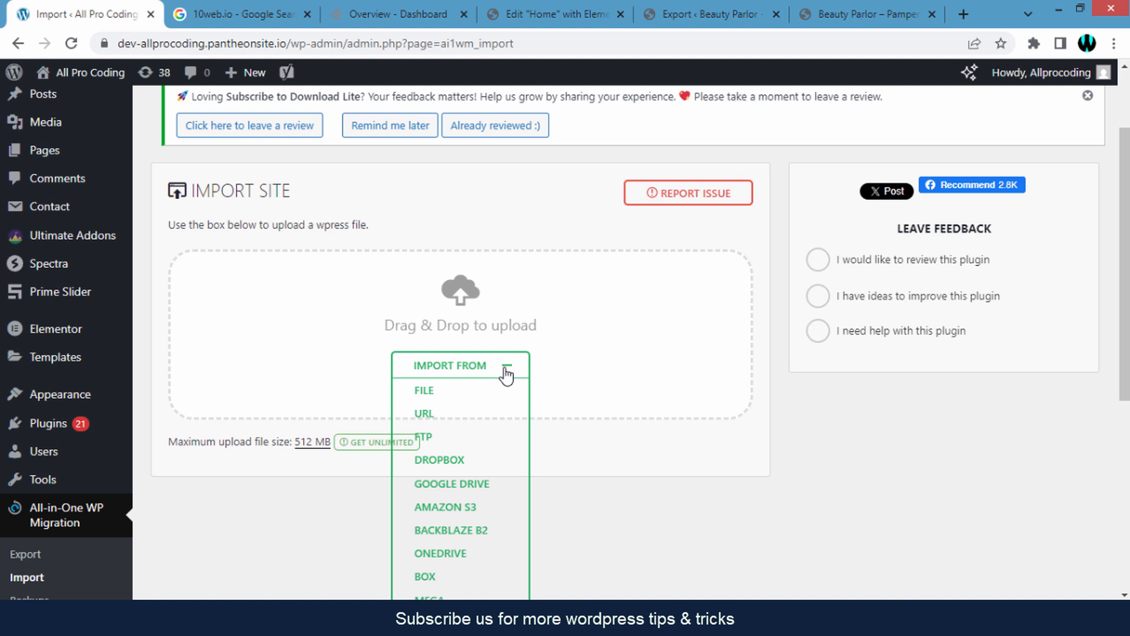
pyautogui.click(444, 401)
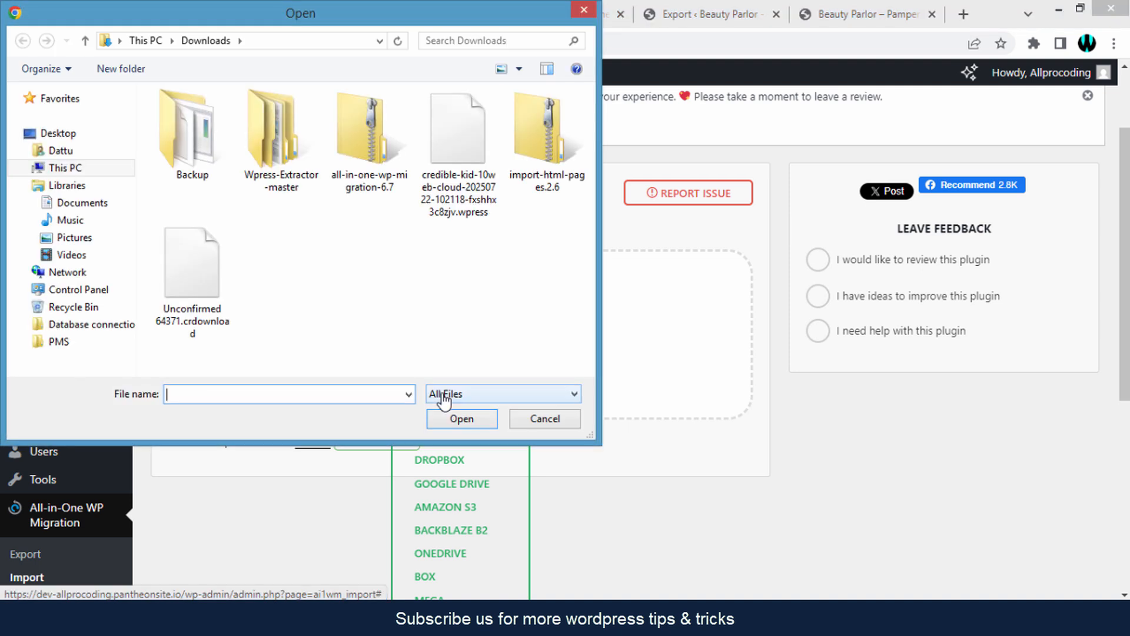
pyautogui.click(465, 151)
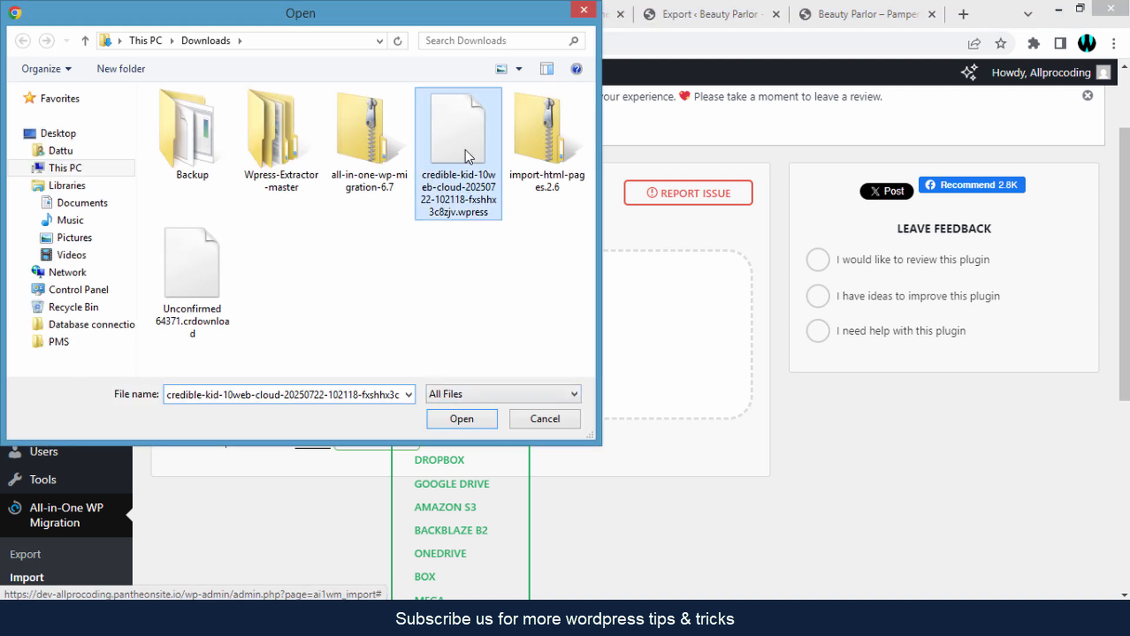
pyautogui.click(461, 423)
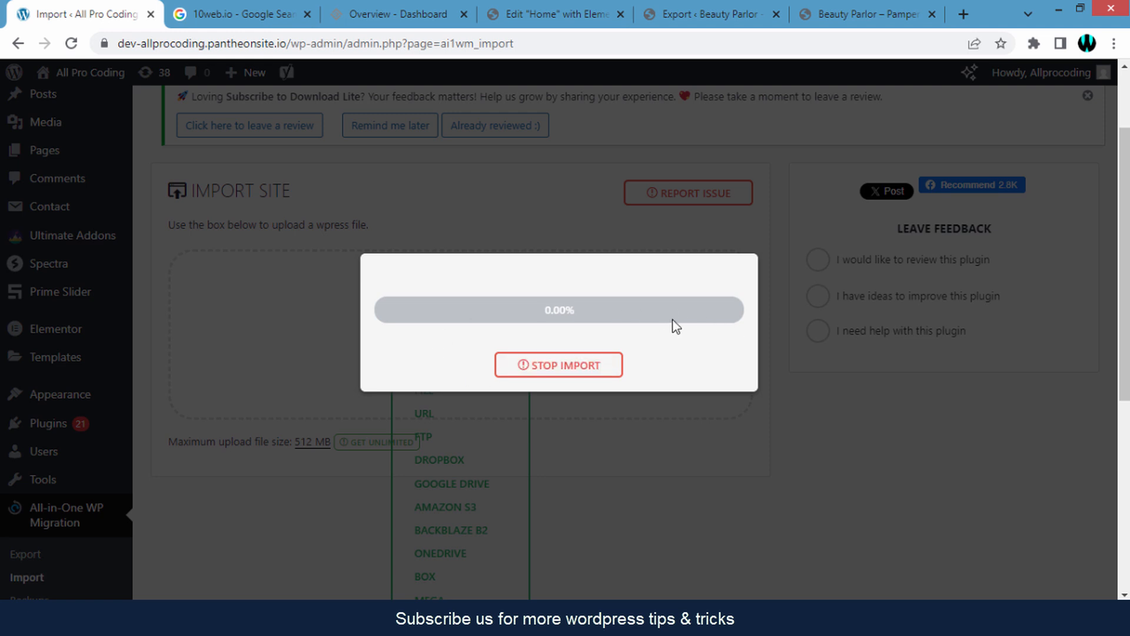
pyautogui.click(836, 11)
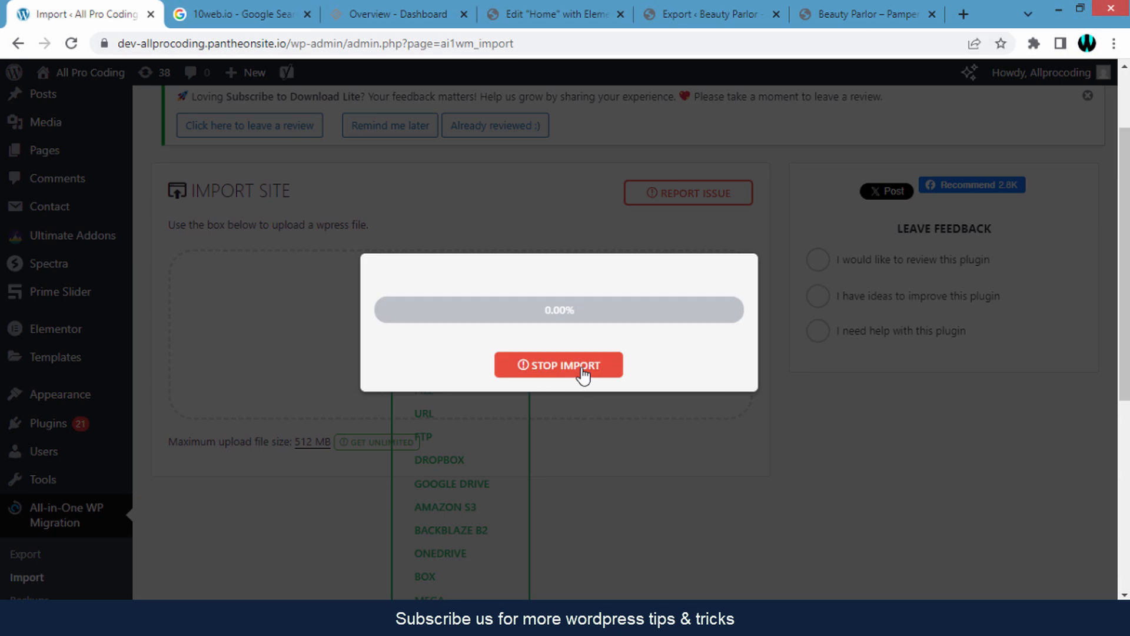
# - Stop the running import, leaving the Import Site page without a progress window
pyautogui.click(582, 371)
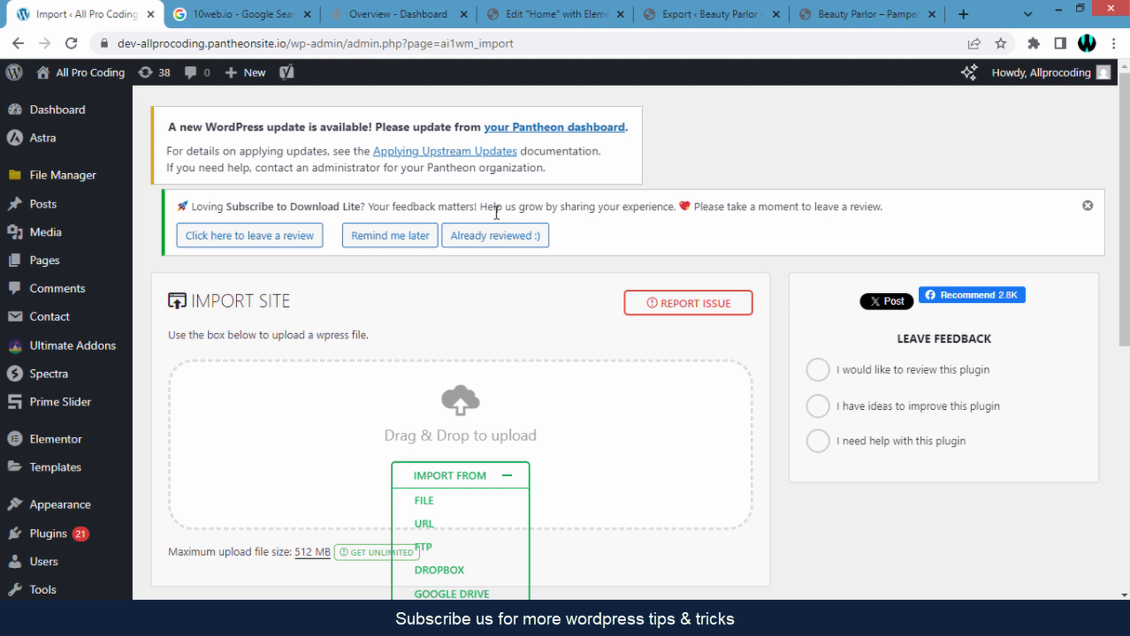
pyautogui.scroll(-1, 290, 280)
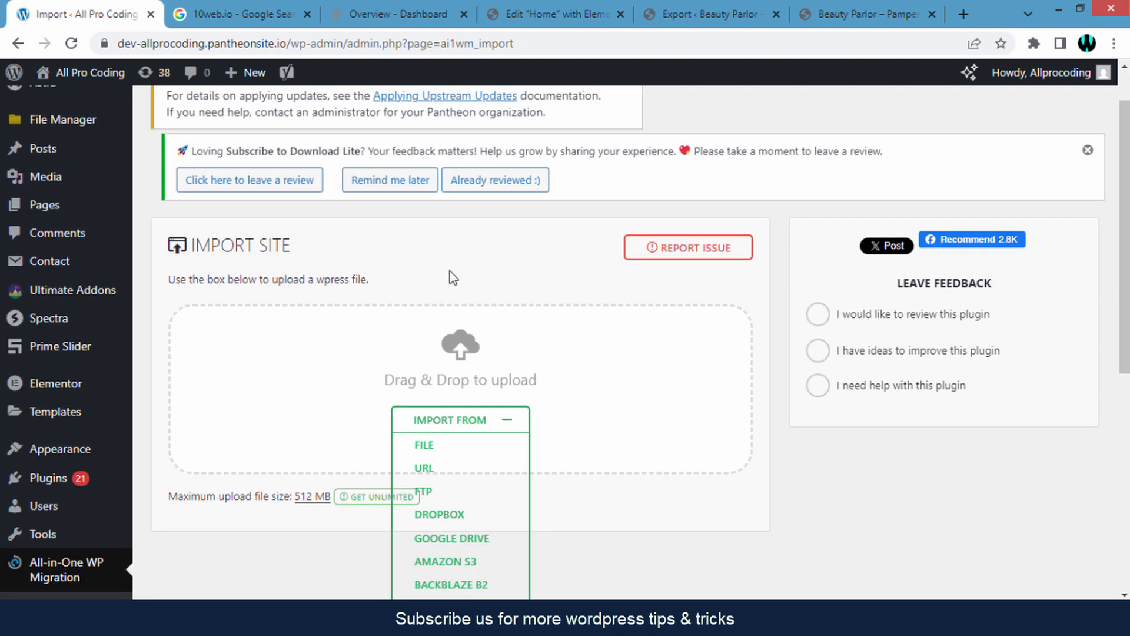
pyautogui.scroll(1, 615, 279)
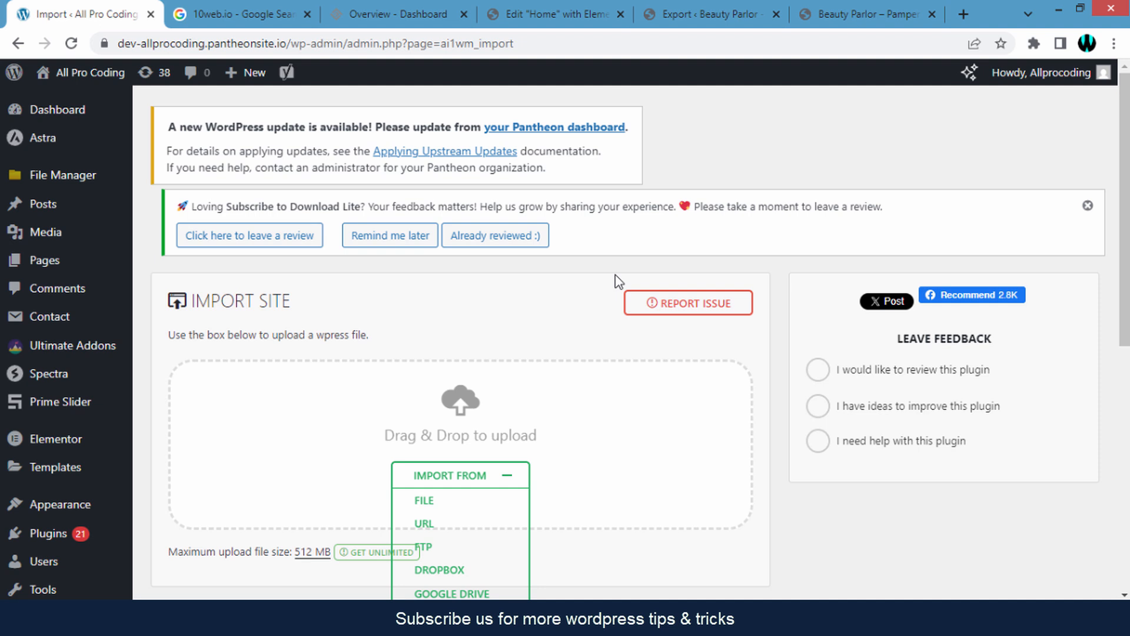
pyautogui.click(837, 13)
# - Scroll the Beauty Parlor homepage through services, stylists, gallery, deals and contact form to the footer
pyautogui.scroll(-5, 696, 314)
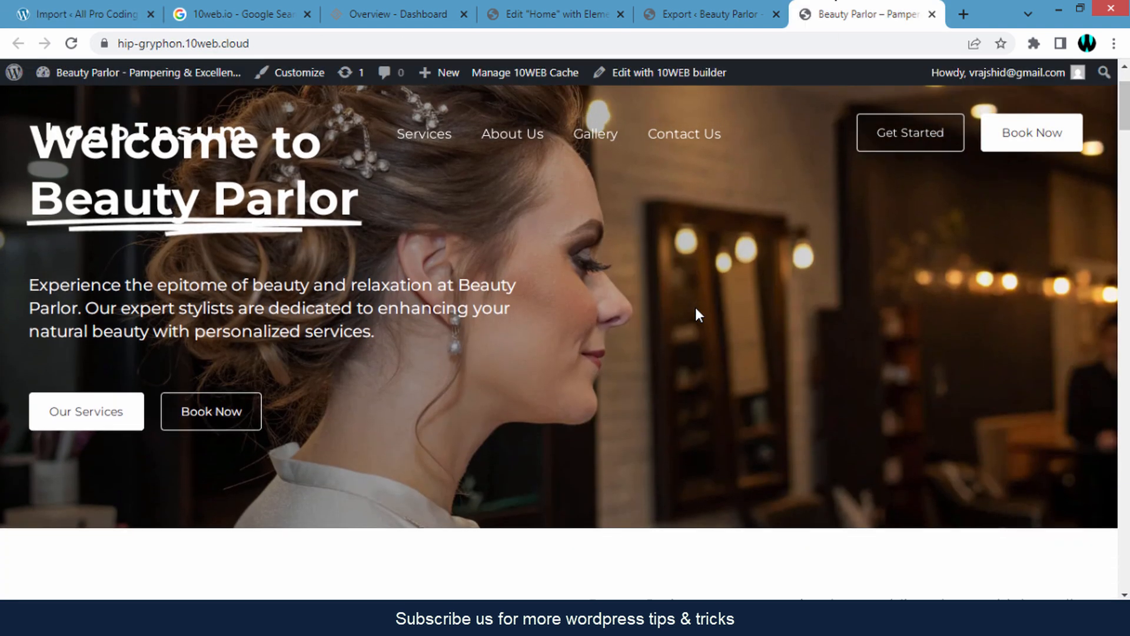
pyautogui.scroll(-8, 668, 316)
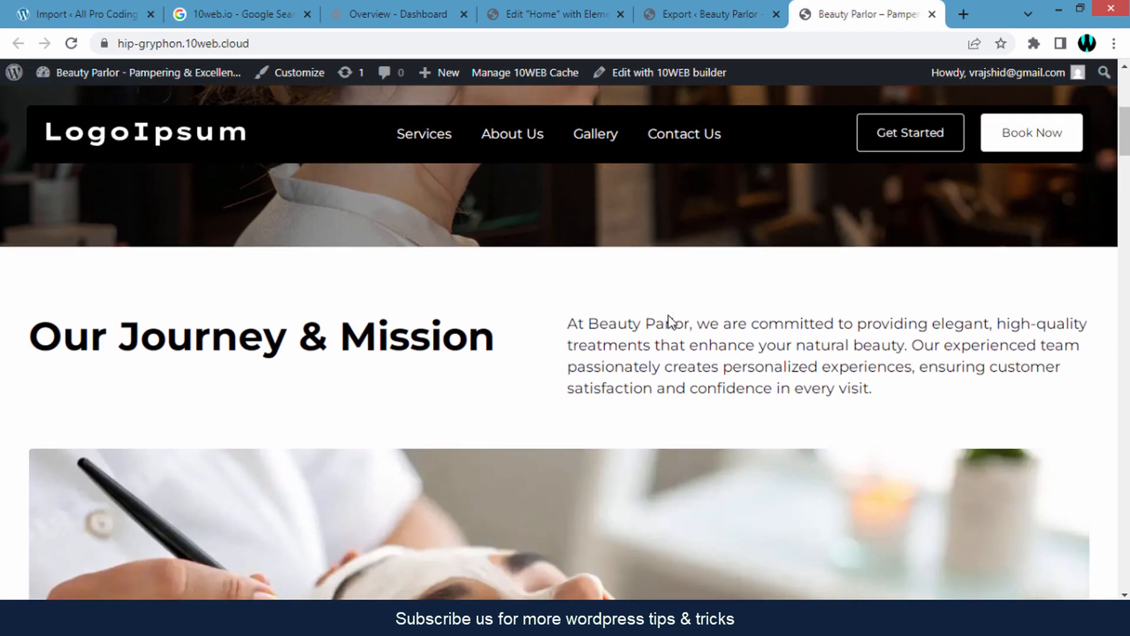
pyautogui.scroll(-8, 668, 316)
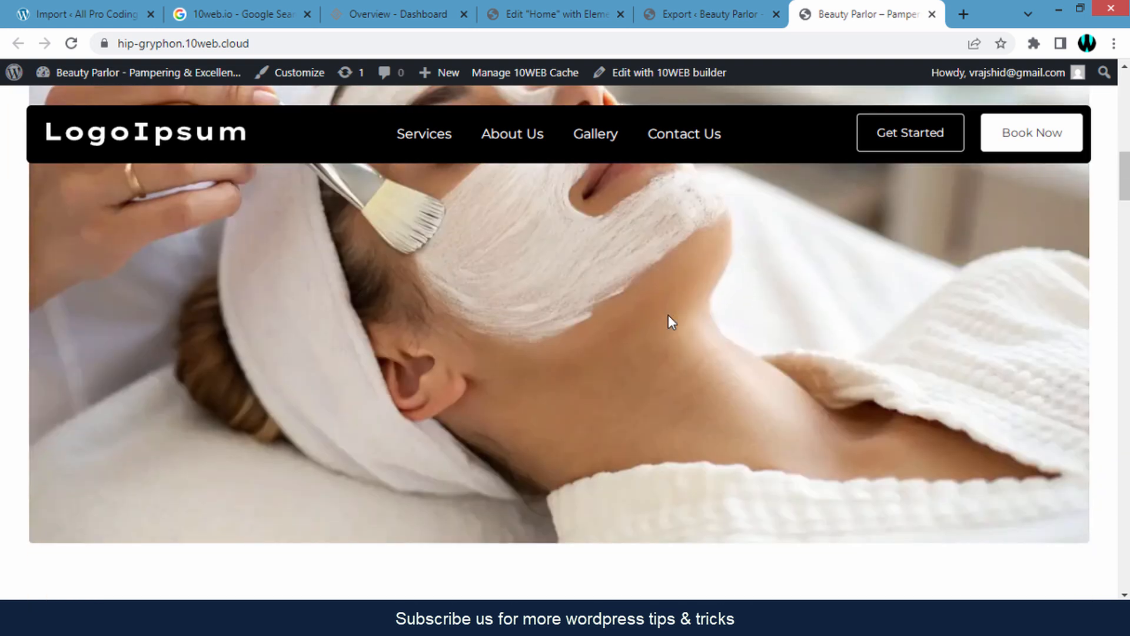
pyautogui.scroll(-8, 671, 321)
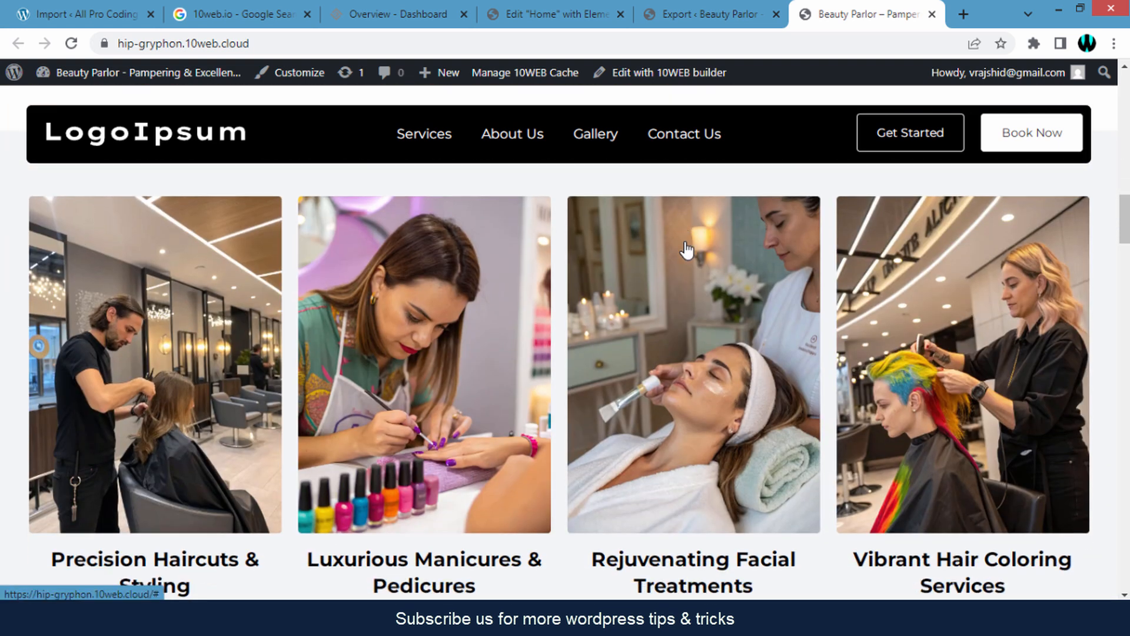
pyautogui.scroll(-10, 686, 250)
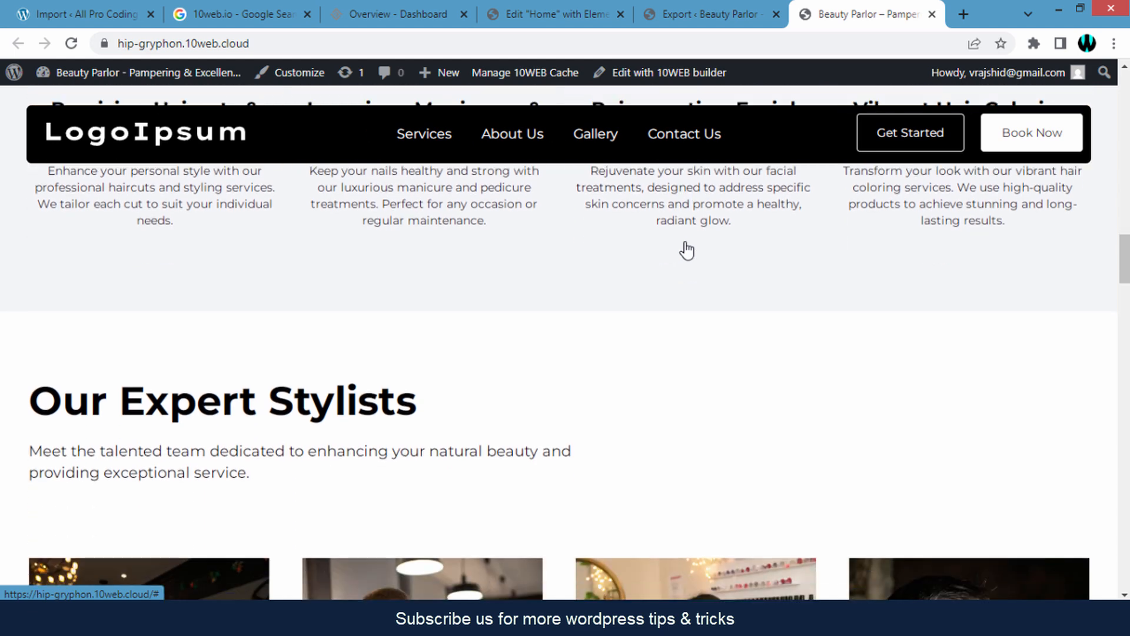
pyautogui.scroll(-10, 684, 241)
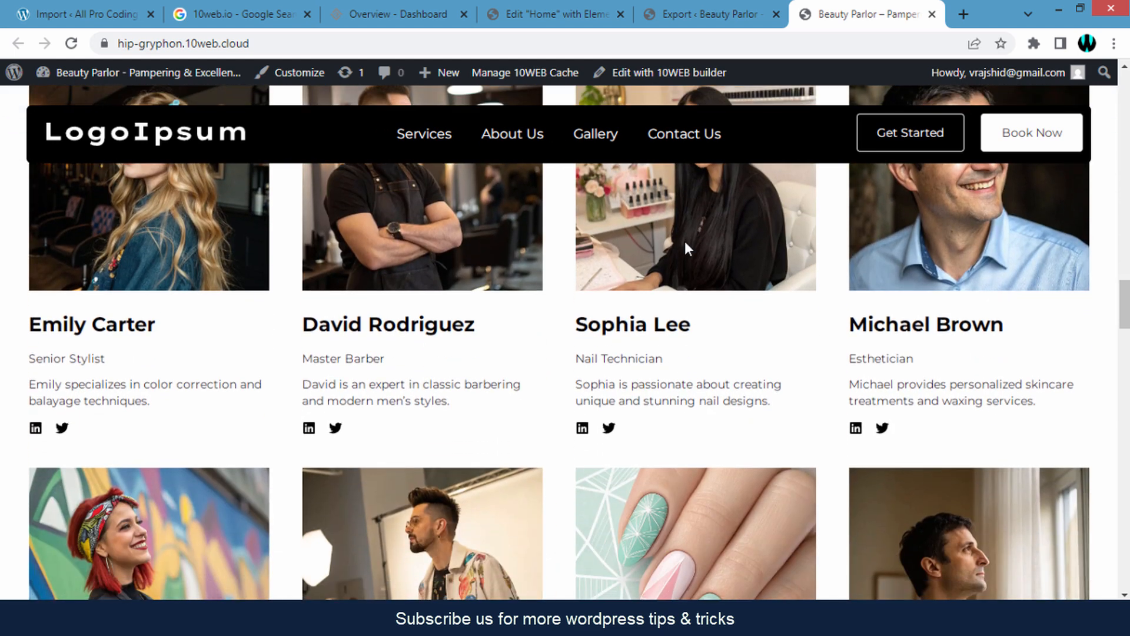
pyautogui.scroll(-2, 686, 243)
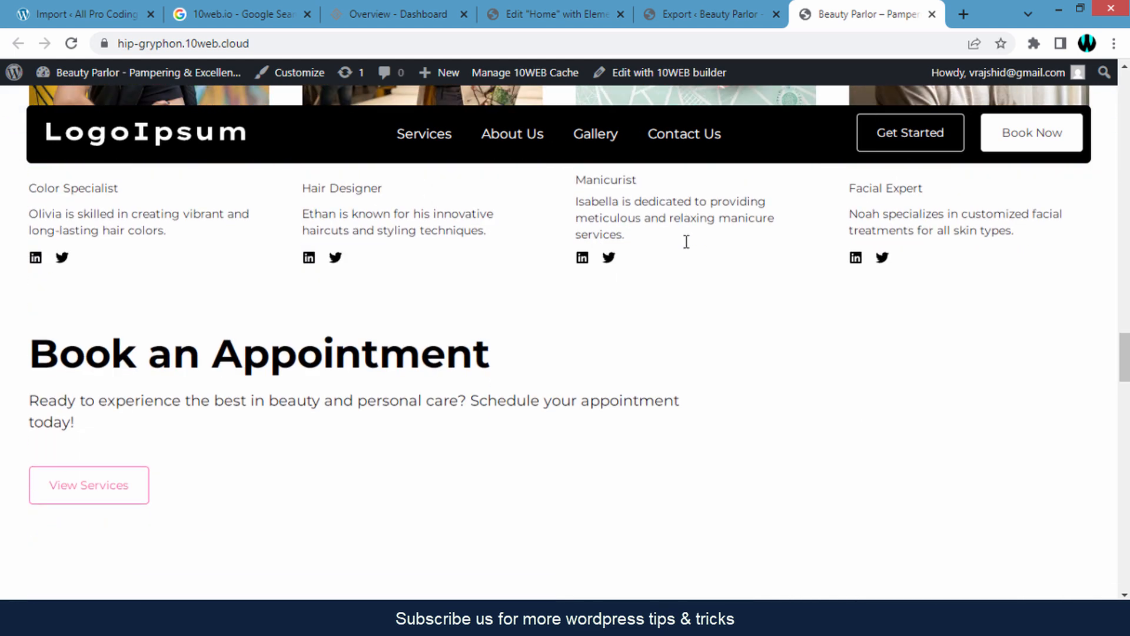
pyautogui.scroll(-8, 687, 248)
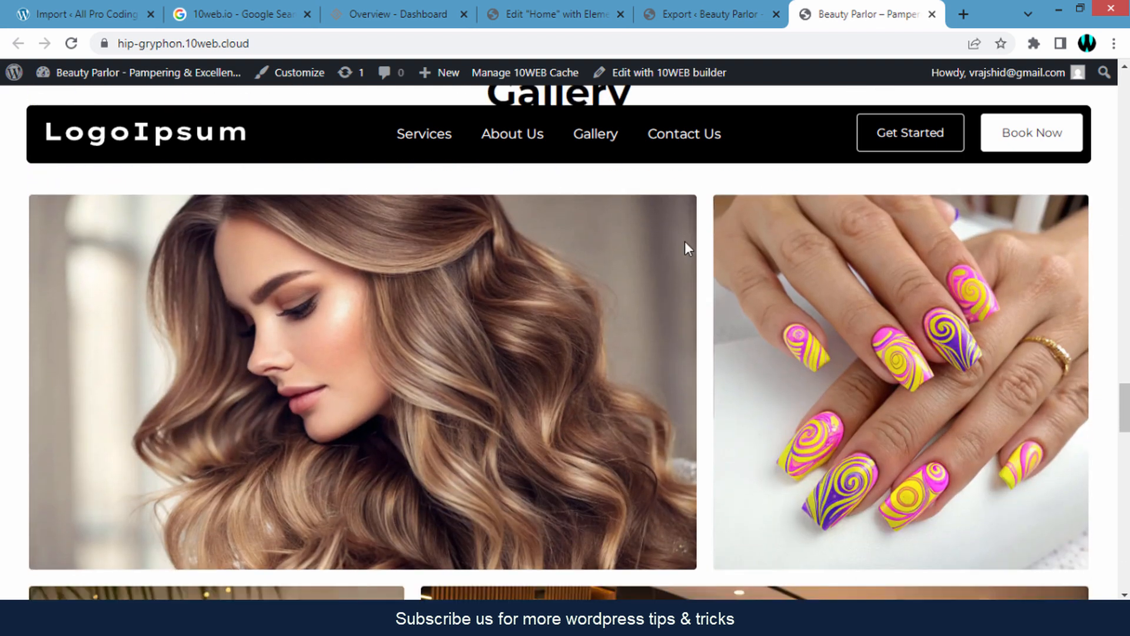
pyautogui.scroll(-7, 685, 241)
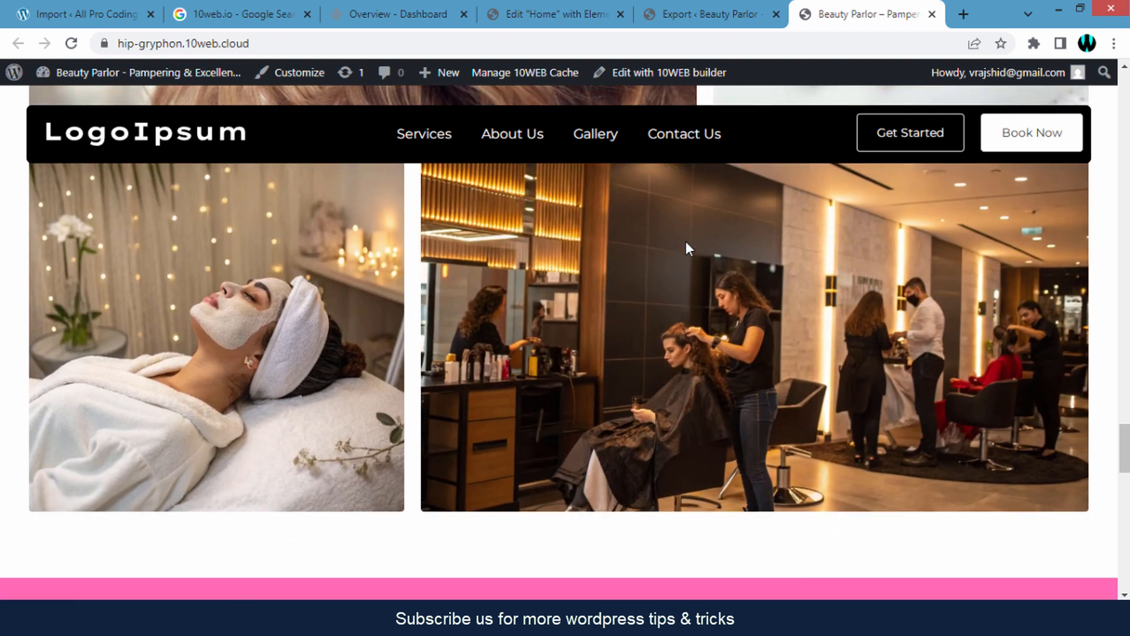
pyautogui.scroll(-12, 685, 241)
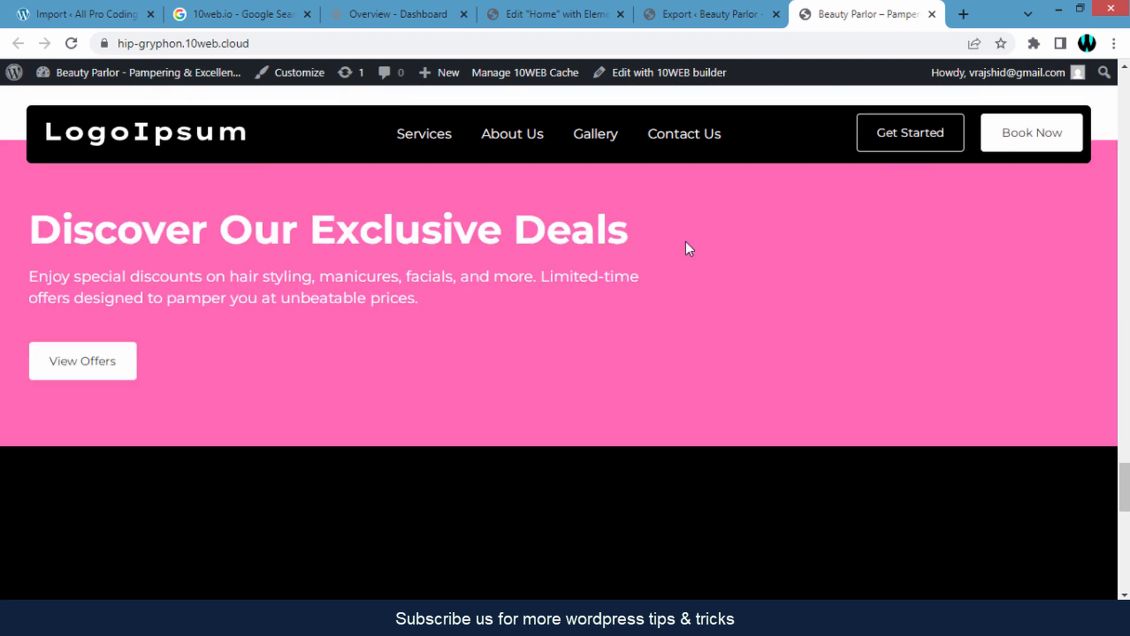
pyautogui.scroll(-2, 689, 249)
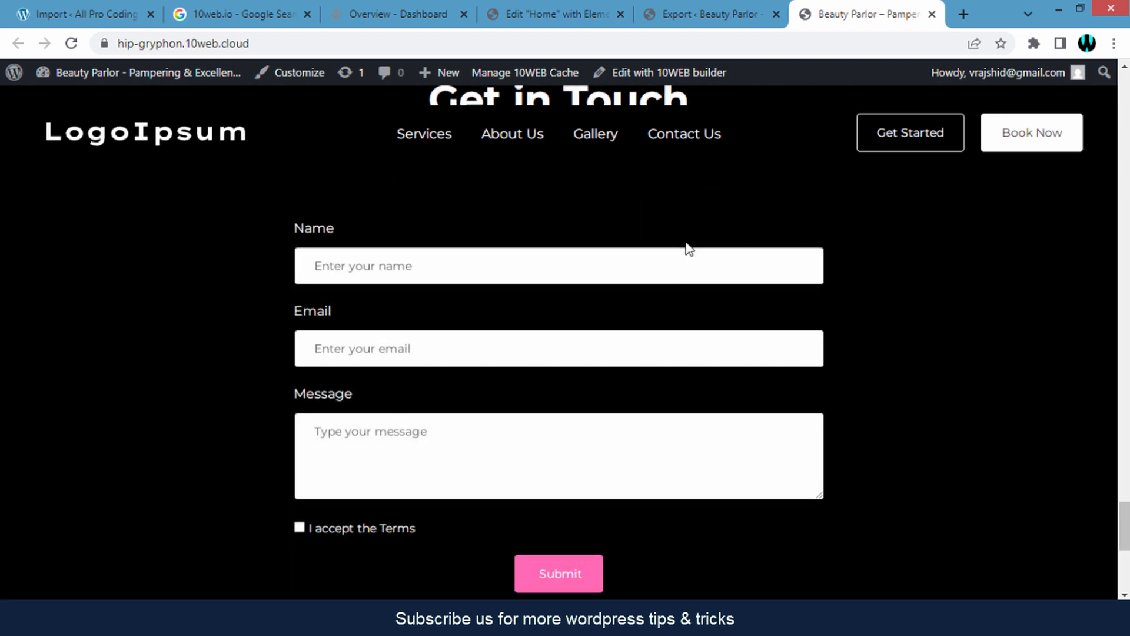
pyautogui.scroll(-5, 687, 241)
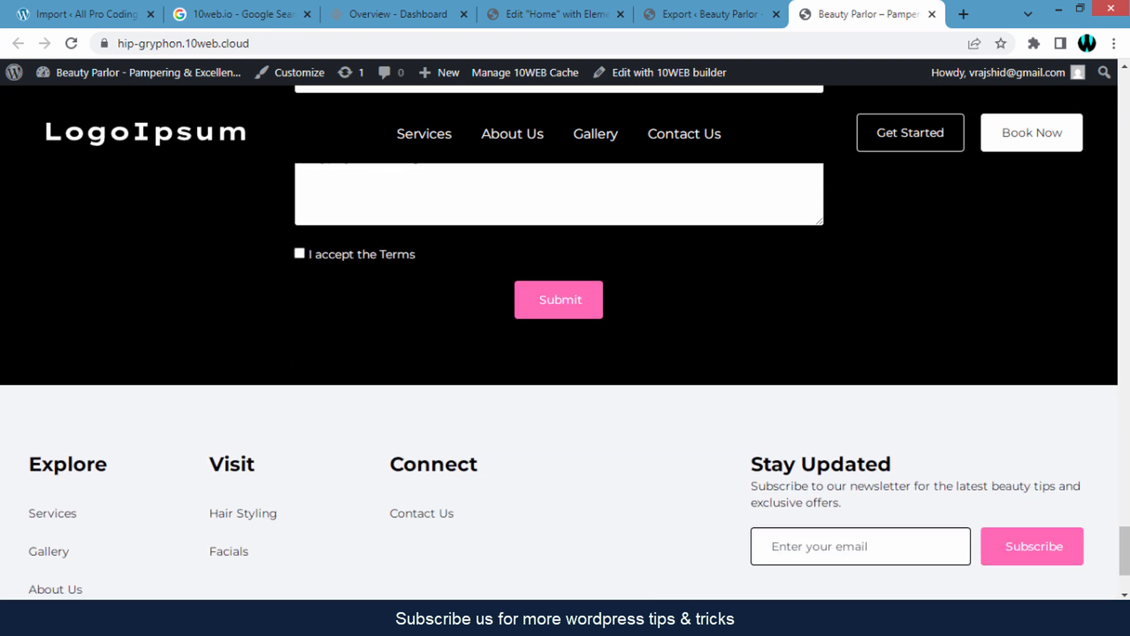